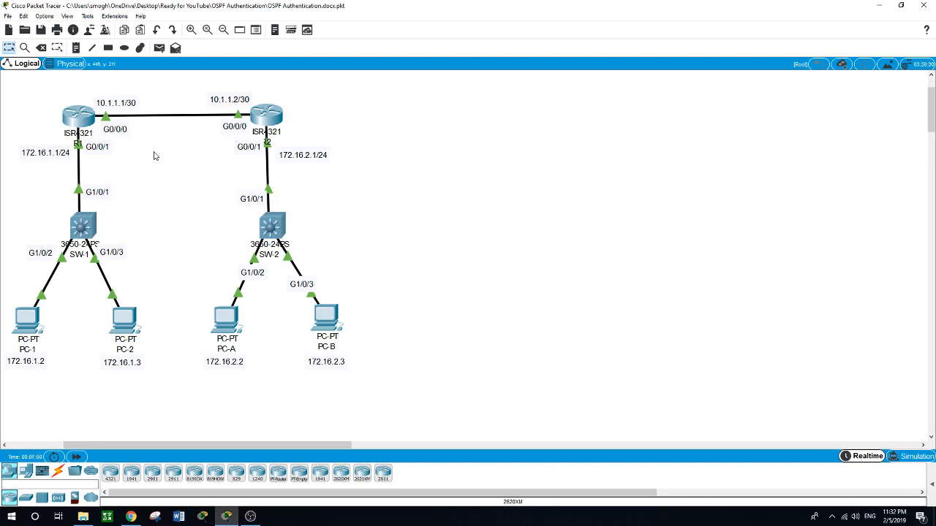
# Step: Open router R1's command line interface and enter privileged EXEC mode
pyautogui.click(79, 122)
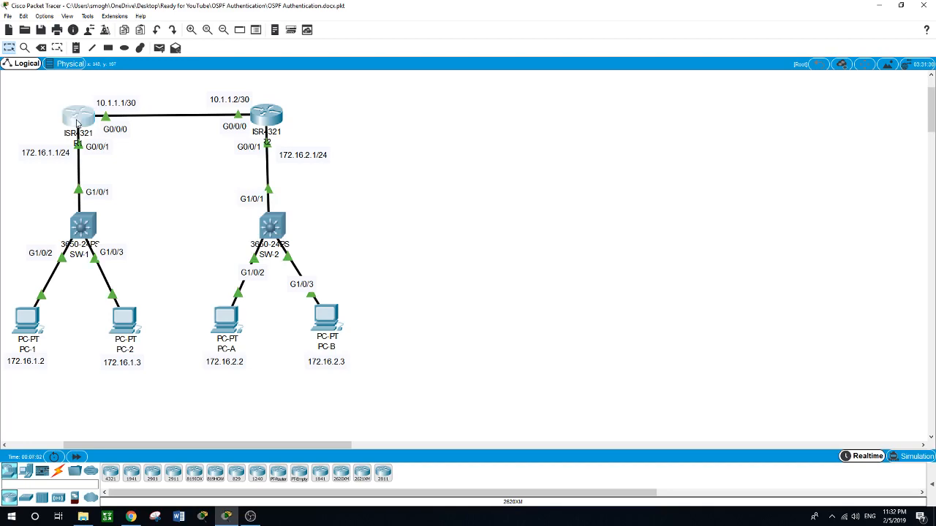
pyautogui.moveTo(400, 115); pyautogui.dragTo(316, 211)
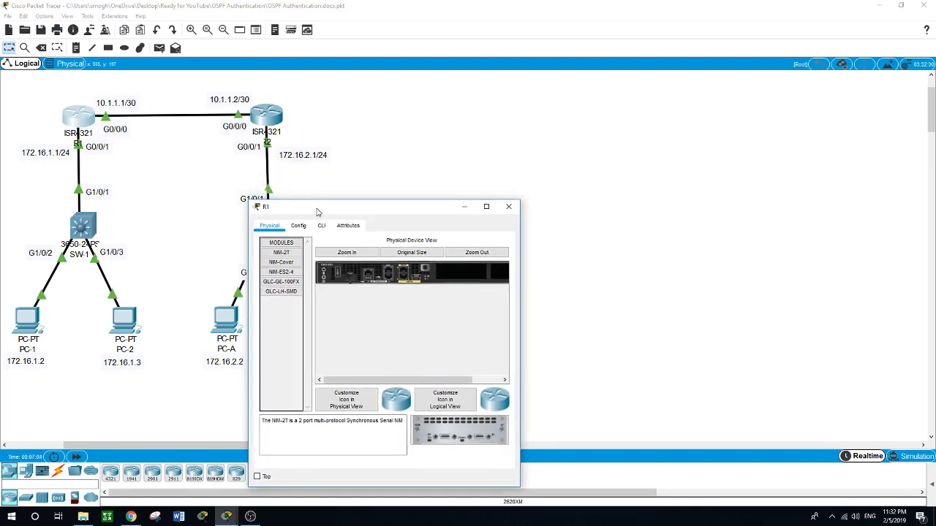
pyautogui.moveTo(519, 311); pyautogui.dragTo(874, 293)
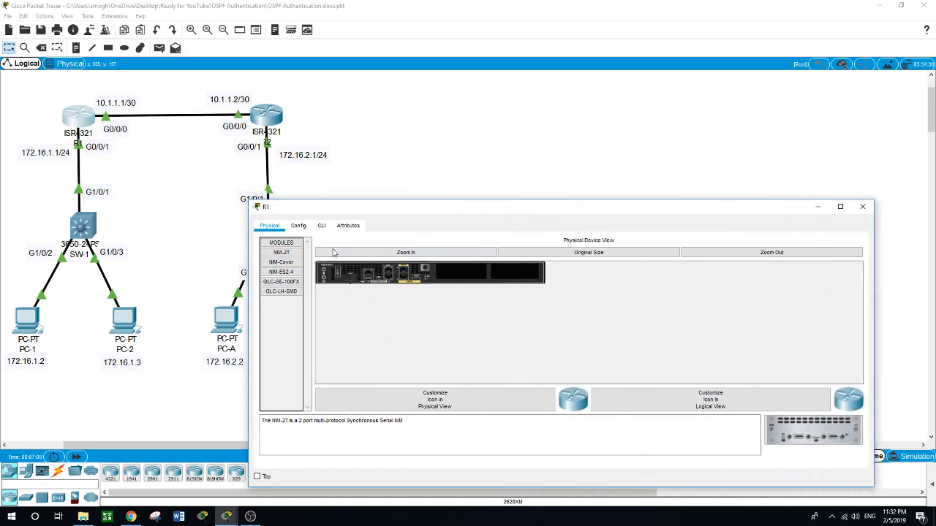
pyautogui.click(323, 226)
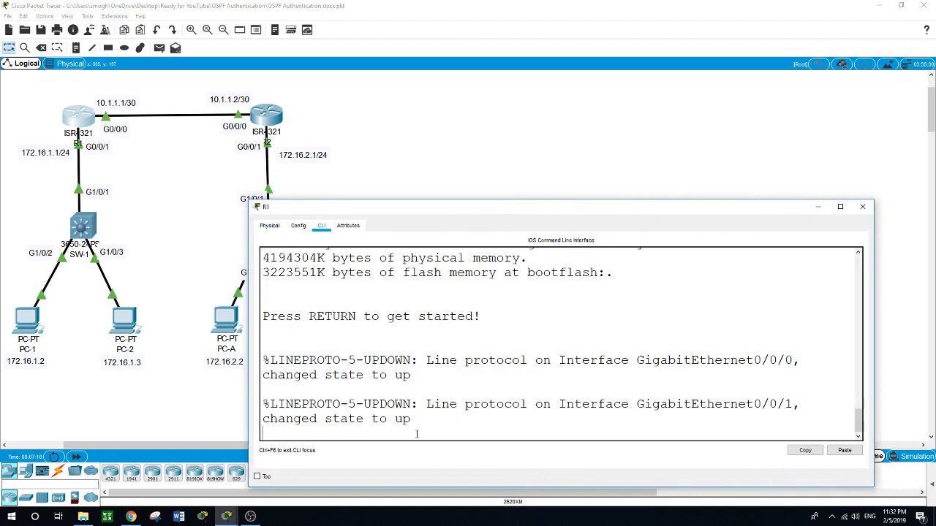
pyautogui.press('Return')
pyautogui.write('en')
pyautogui.press('Return')
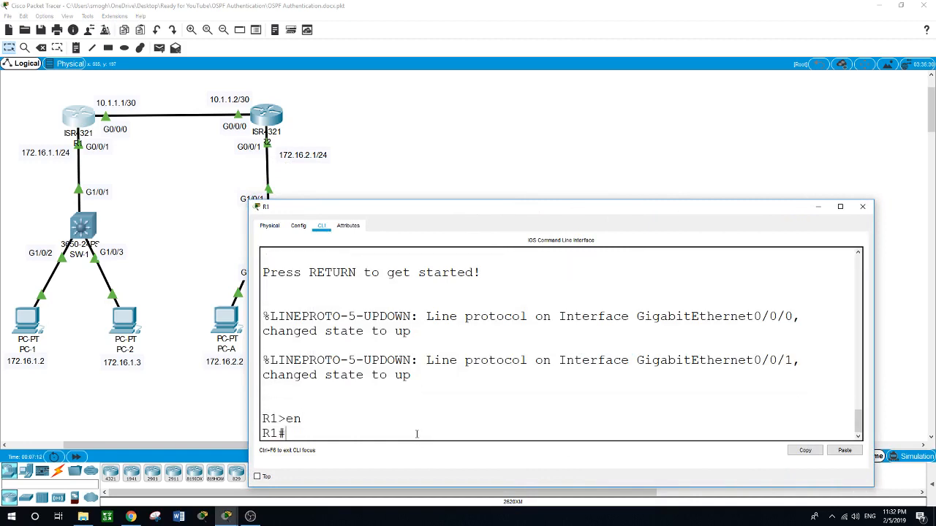
# Step: Display R1's brief interface summary and its routing table
pyautogui.write('show ip int brief')
pyautogui.press('Return')
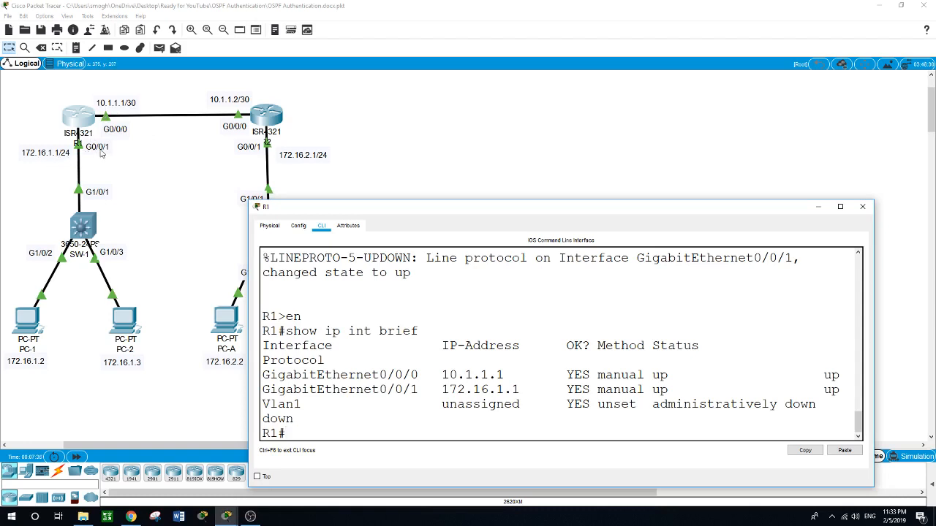
pyautogui.click(397, 418)
pyautogui.write('show ip route')
pyautogui.press('Return')
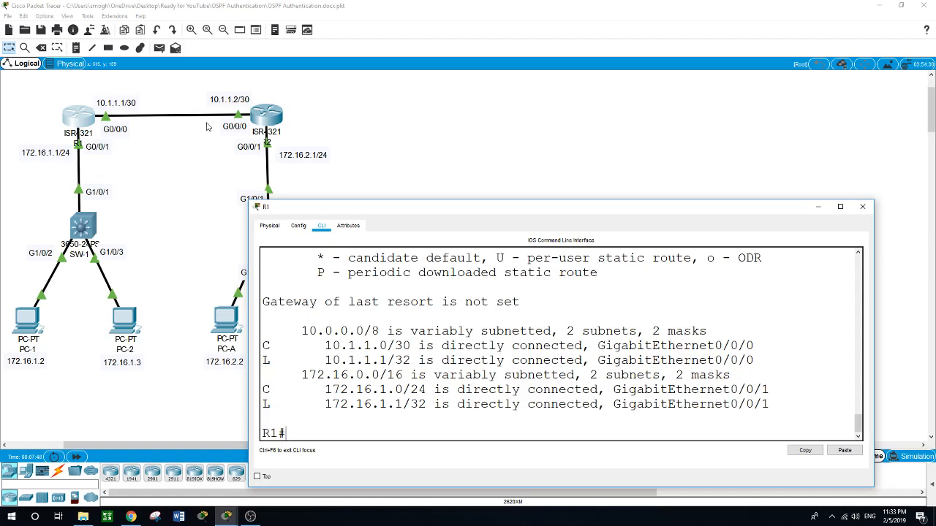
# Step: Open router R2's command line interface and enter privileged EXEC mode
pyautogui.click(285, 112)
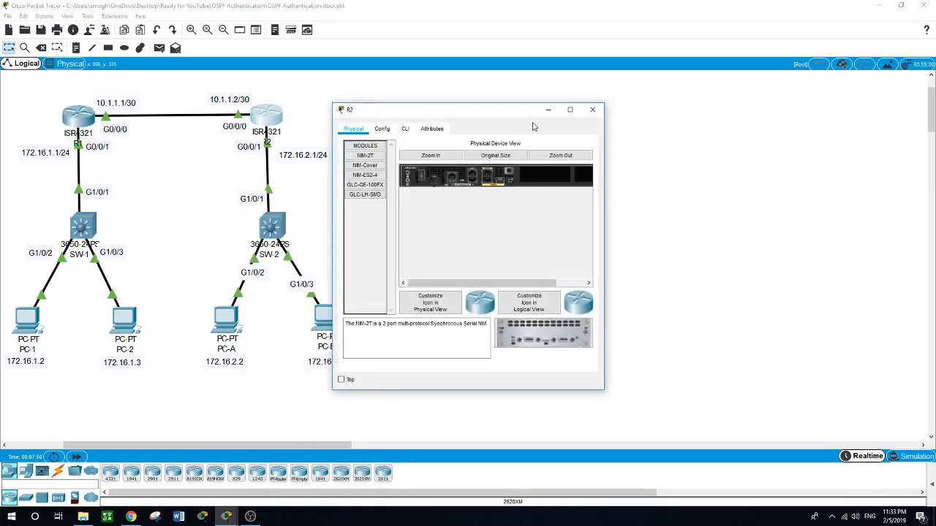
pyautogui.moveTo(512, 115); pyautogui.dragTo(495, 198)
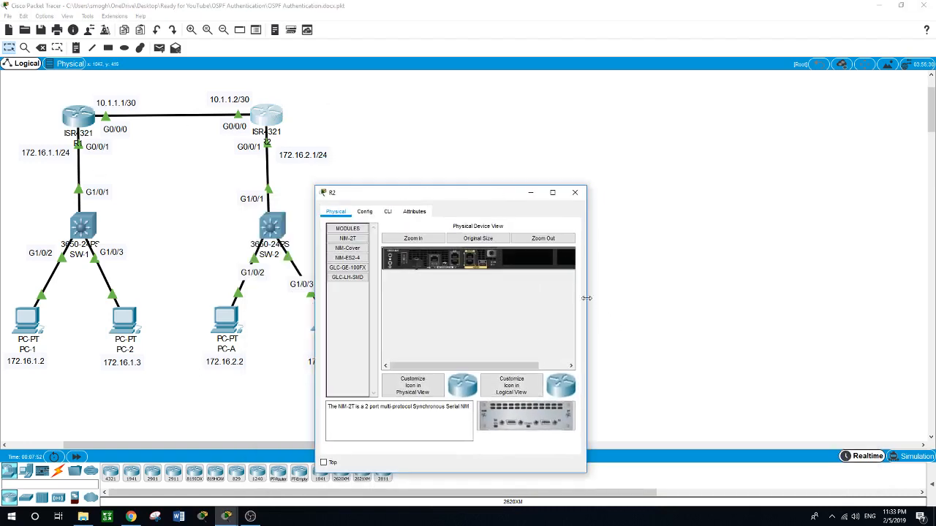
pyautogui.moveTo(588, 311); pyautogui.dragTo(827, 310)
pyautogui.click(388, 211)
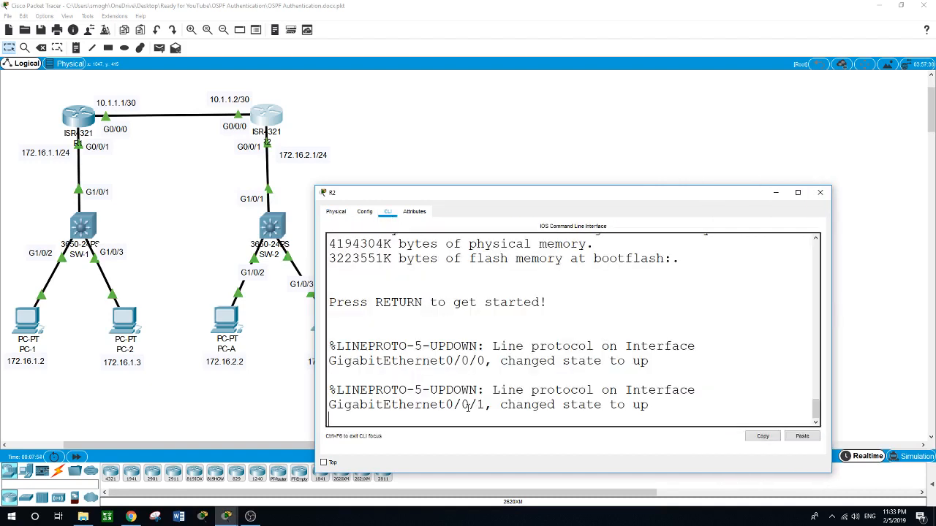
pyautogui.press('Return')
pyautogui.write('en')
pyautogui.press('Return')
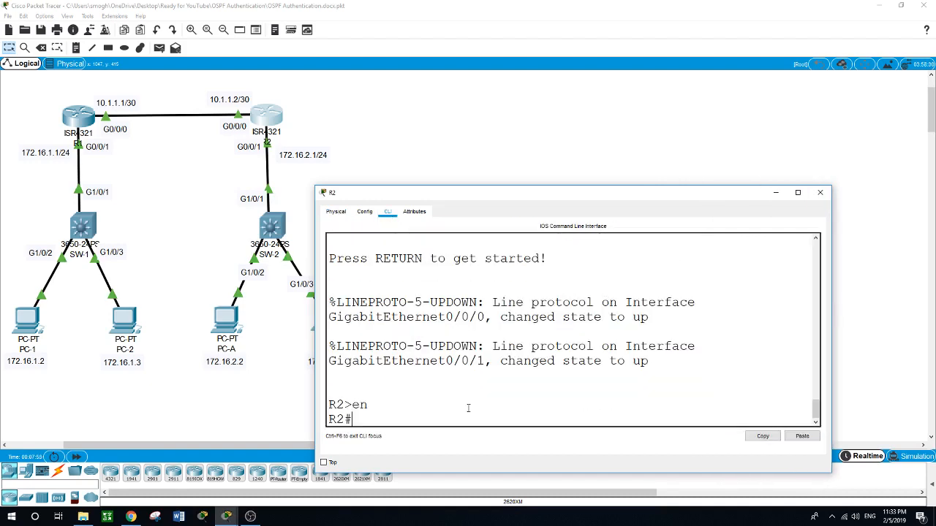
# Step: Display R2's routing table
pyautogui.write('show ip route')
pyautogui.press('Return')
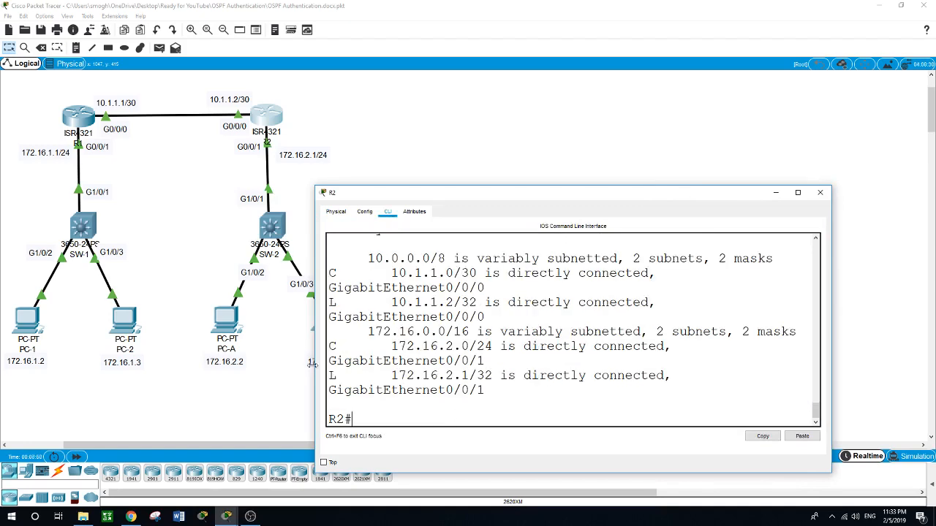
# Step: Return to R1's console, enter global configuration mode and start OSPF process 1
pyautogui.moveTo(315, 331); pyautogui.dragTo(212, 333)
pyautogui.click(173, 210)
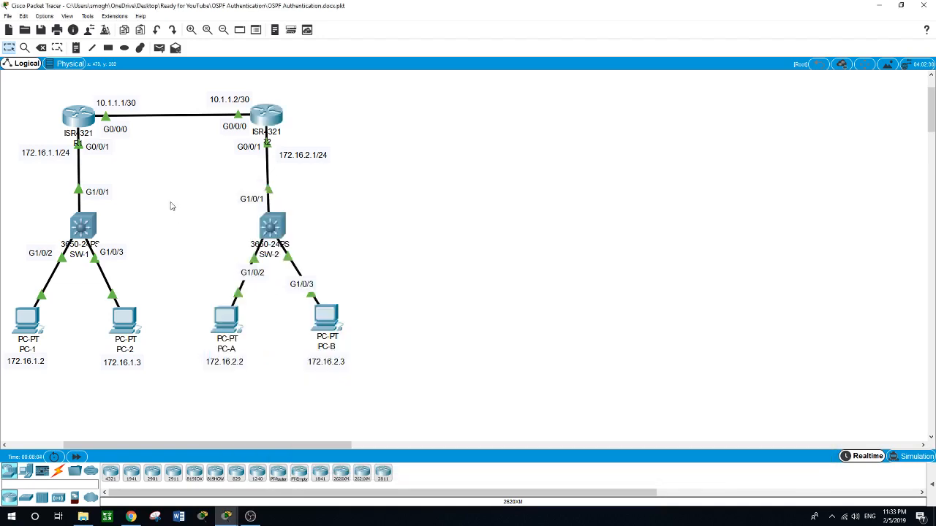
pyautogui.click(79, 117)
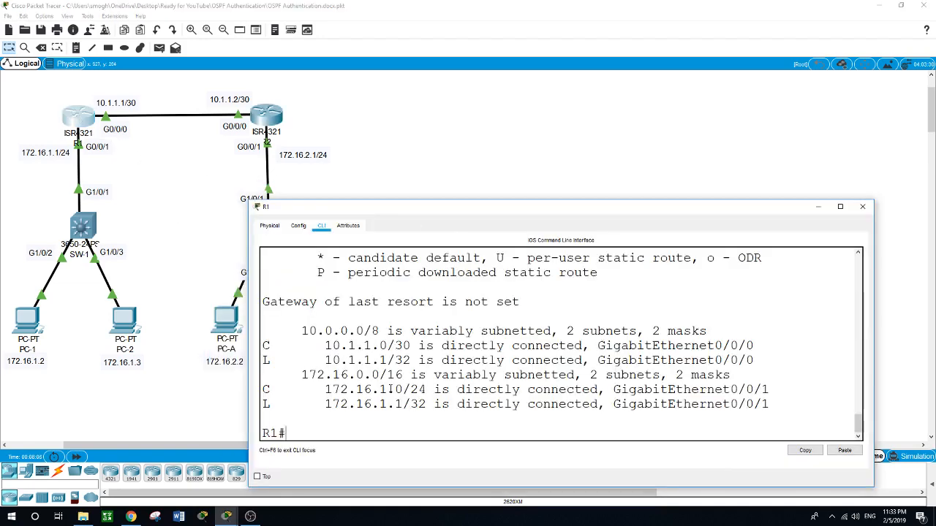
pyautogui.write('conf t')
pyautogui.press('Return')
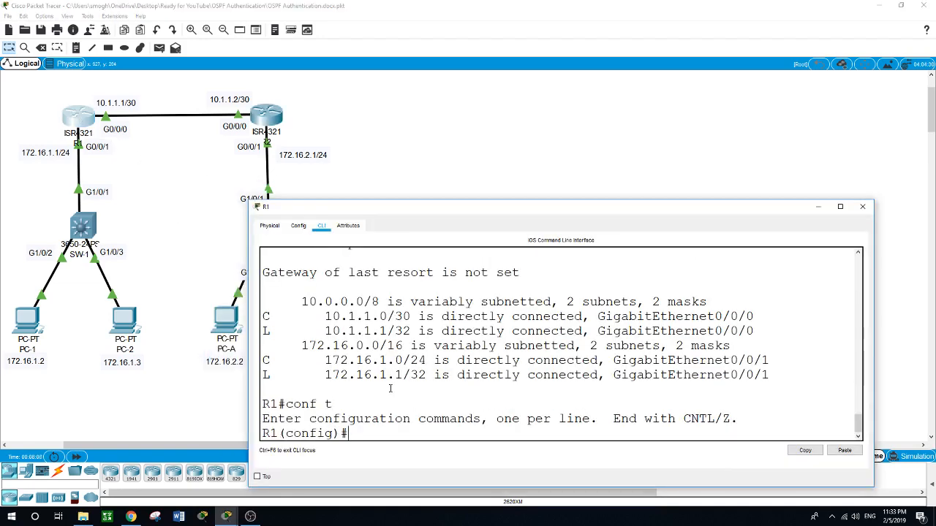
pyautogui.write('router ')
pyautogui.write('ospf')
pyautogui.write(' ?   <')
pyautogui.write('1')
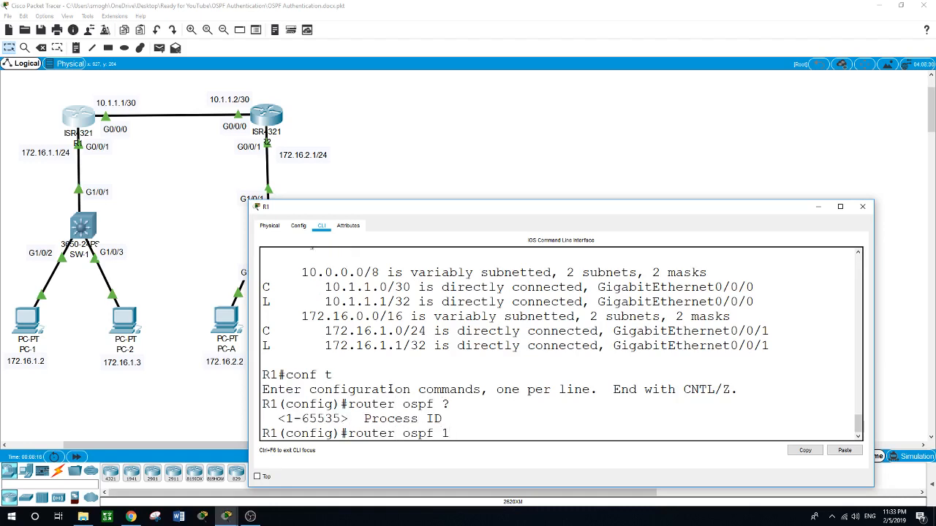
pyautogui.press('Return')
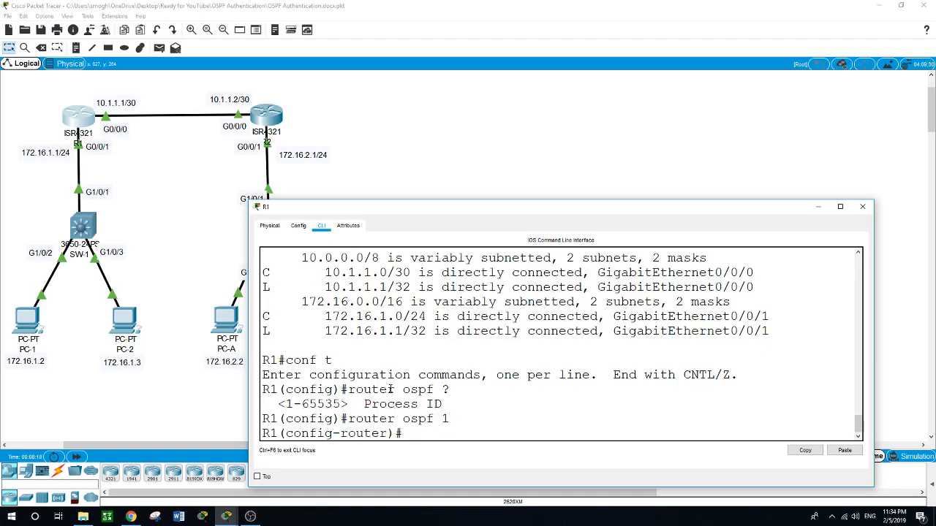
# Step: Advertise network 172.16.1.0 with wildcard 0.0.0.255 in OSPF area 0 on R1
pyautogui.write('network 172.16.1.0')
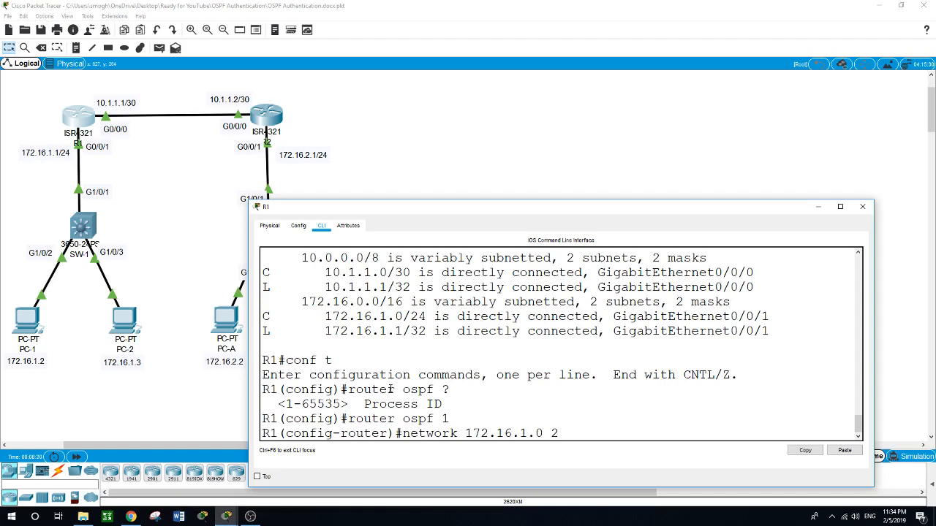
pyautogui.write(' 0.0.0.255 area ?')
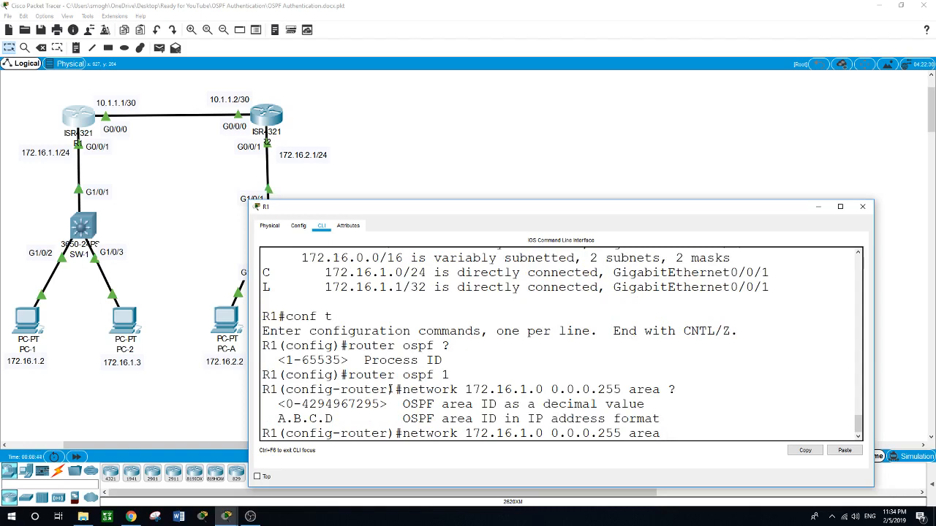
pyautogui.write('0')
pyautogui.press('Return')
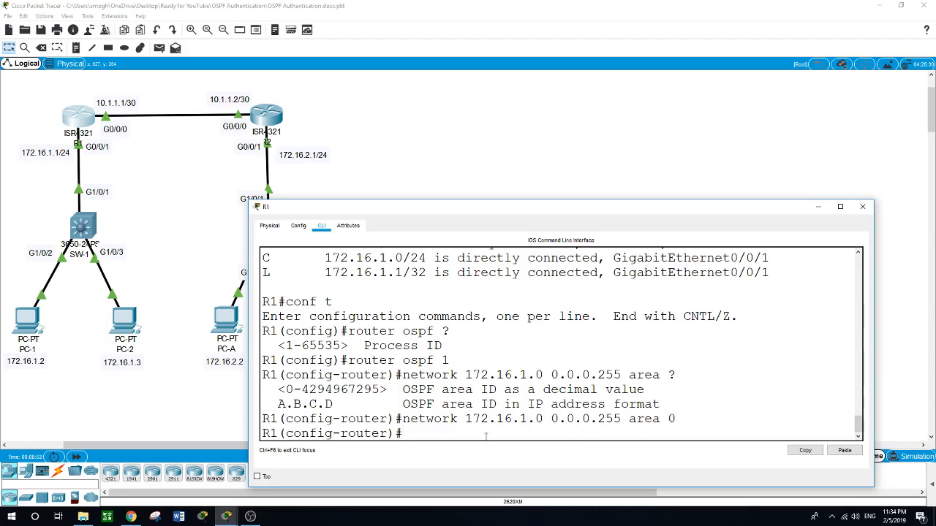
# Step: Advertise network 10.1.1.0 with wildcard 0.0.0.3 in OSPF area 0 on R1
pyautogui.write('network 10')
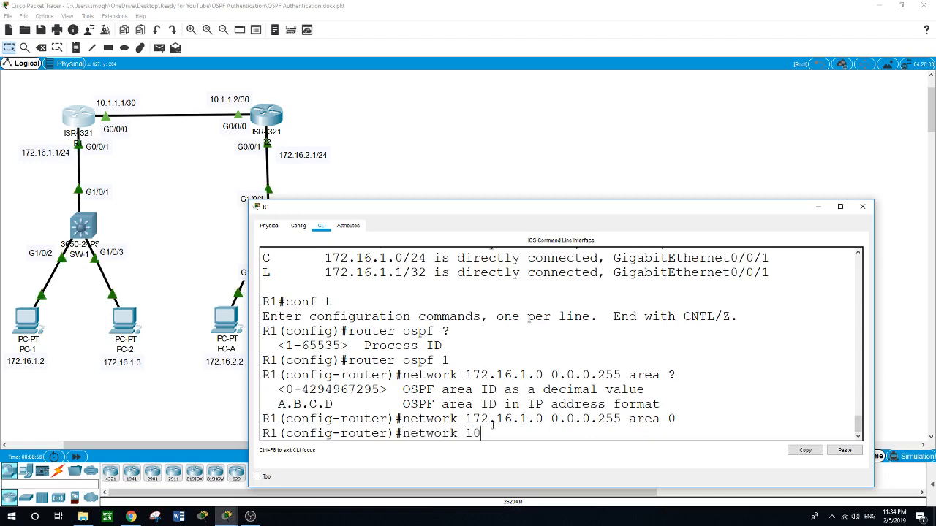
pyautogui.write('.1.1.0')
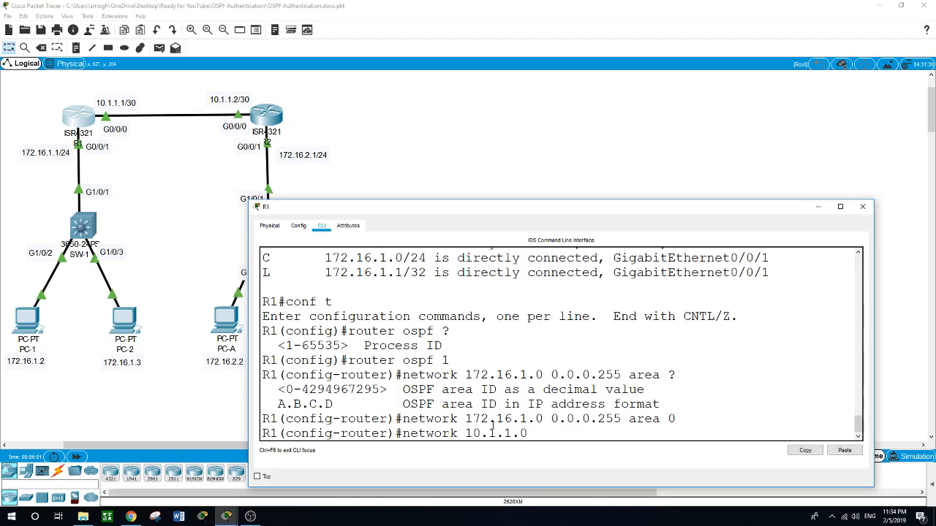
pyautogui.write('0.0.0.3 area 0')
pyautogui.press('Return')
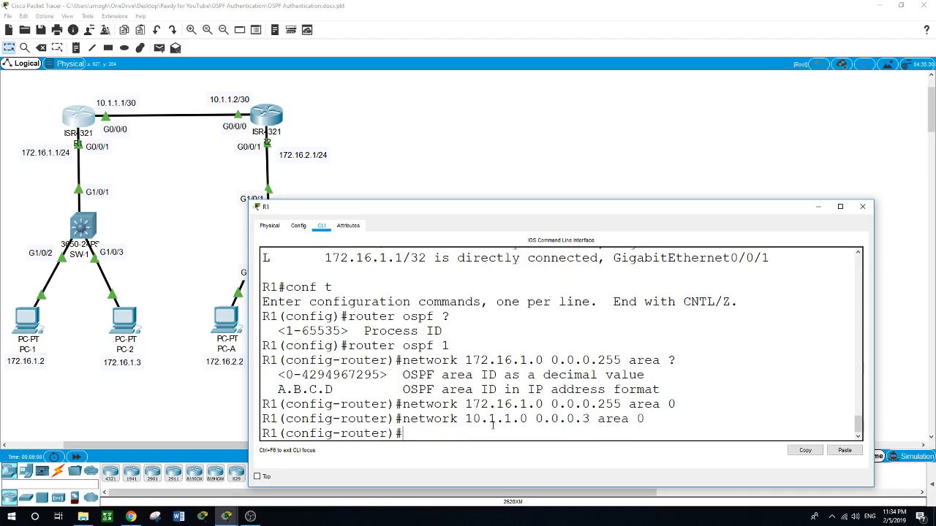
# Step: Switch to R2's console, enter global configuration mode and start OSPF process 1
pyautogui.click(268, 119)
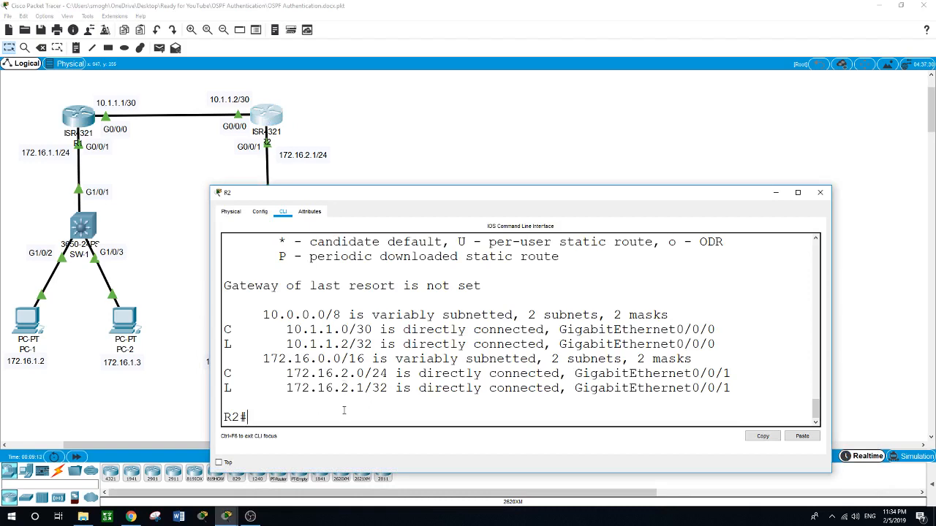
pyautogui.write('conf t')
pyautogui.press('Return')
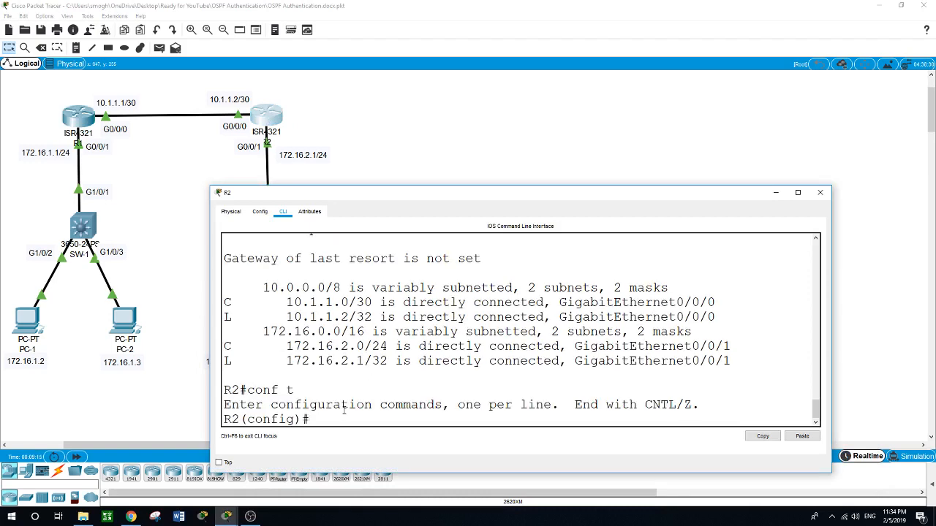
pyautogui.write('router ospf 1')
pyautogui.press('Return')
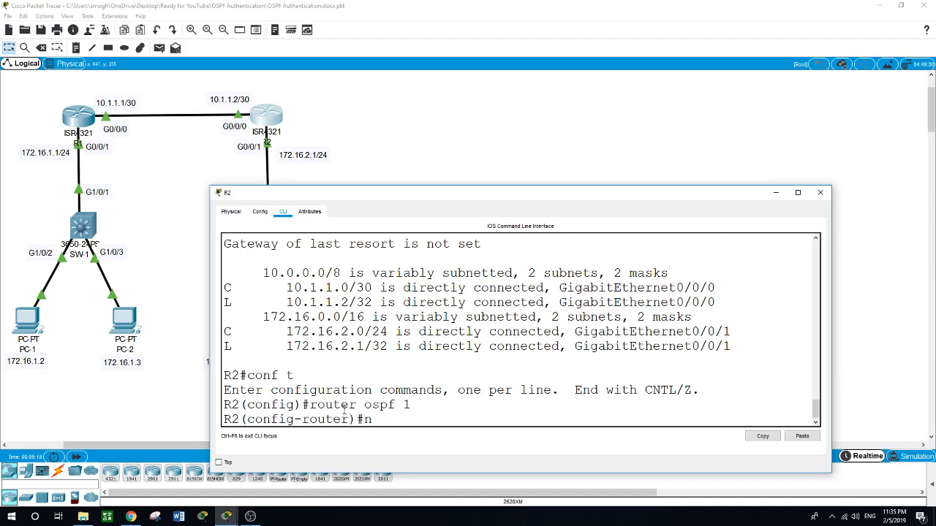
# Step: Advertise network 172.16.2.0 with wildcard 0.0.0.255 in OSPF area 0 on R2
pyautogui.write('network 172.16.2.0 0.0.0.2')
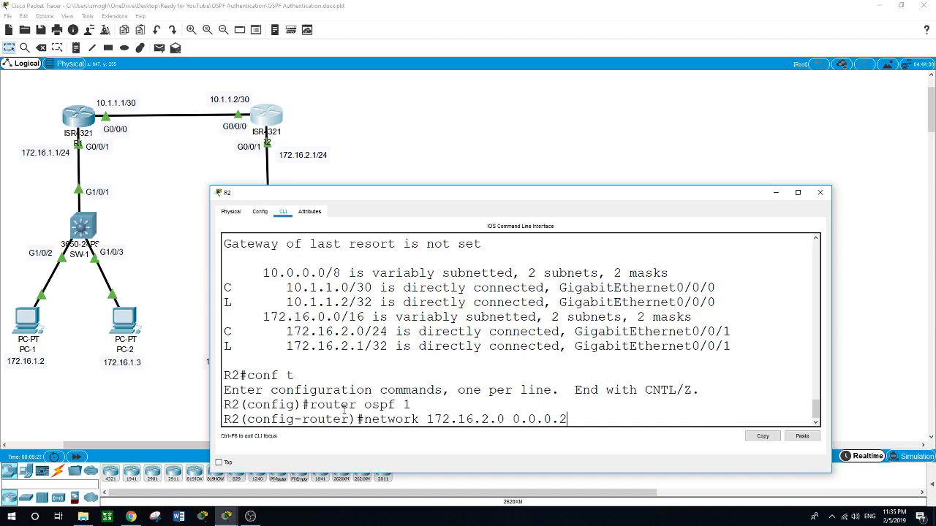
pyautogui.write('55')
pyautogui.write(' arae')
pyautogui.press('BackSpace')
pyautogui.press('BackSpace')
pyautogui.write('ea 0')
pyautogui.press('Return')
# Step: Advertise network 10.1.1.0 with wildcard 0.0.0.3 in OSPF area 0 on R2
pyautogui.write('net')
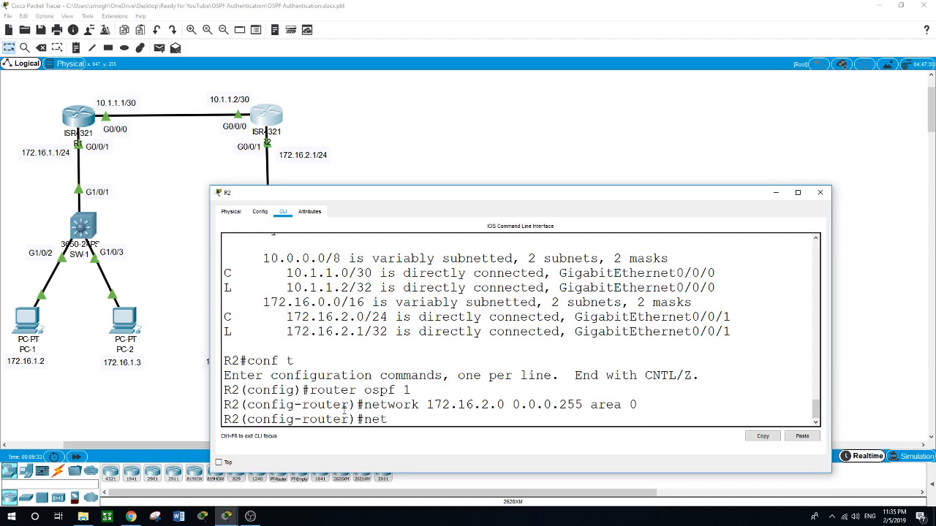
pyautogui.write('work 10.1.1.0 0.0.0.3 area 0')
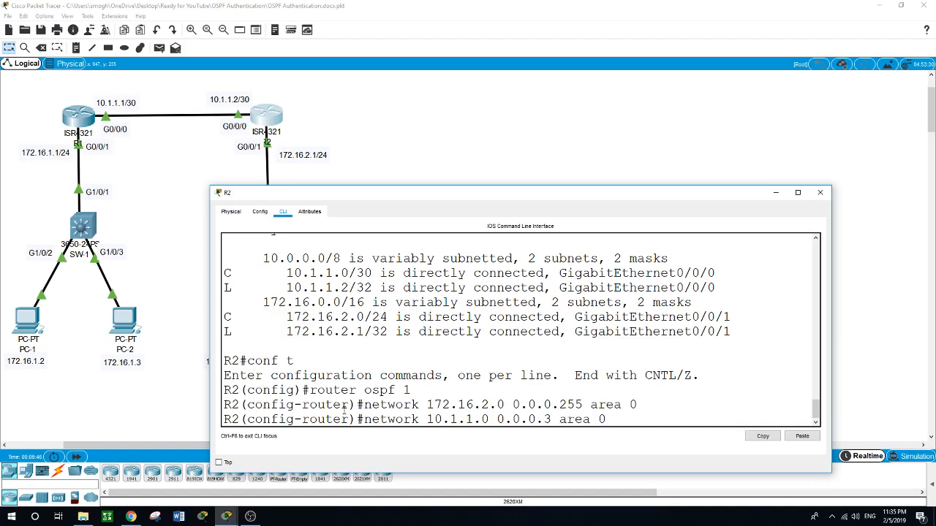
pyautogui.press('Return')
# Step: Exit R2's OSPF router configuration and global configuration modes back to privileged EXEC
pyautogui.write('ex')
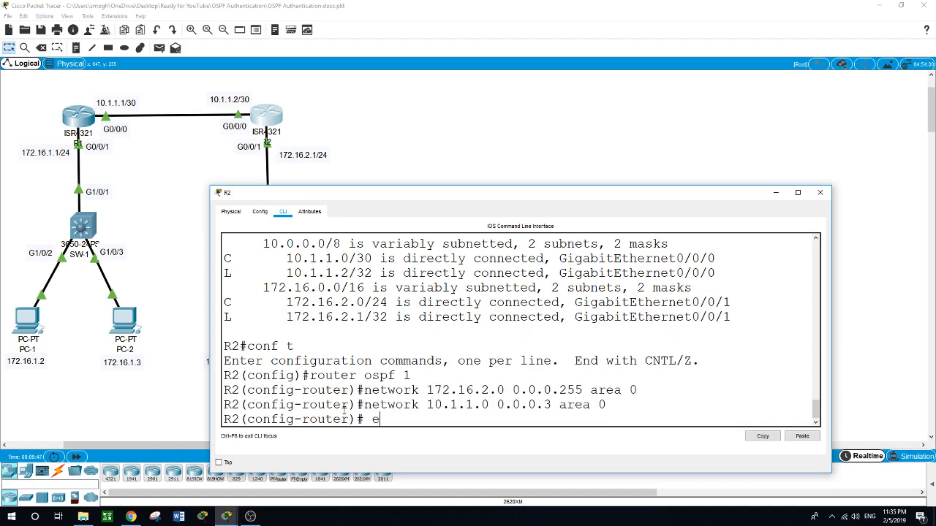
pyautogui.press('BackSpace')
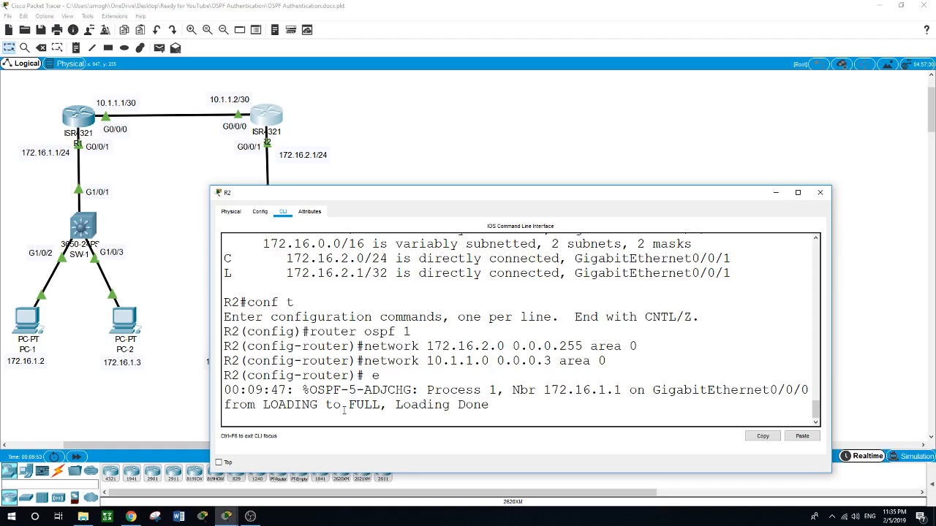
pyautogui.press('Return')
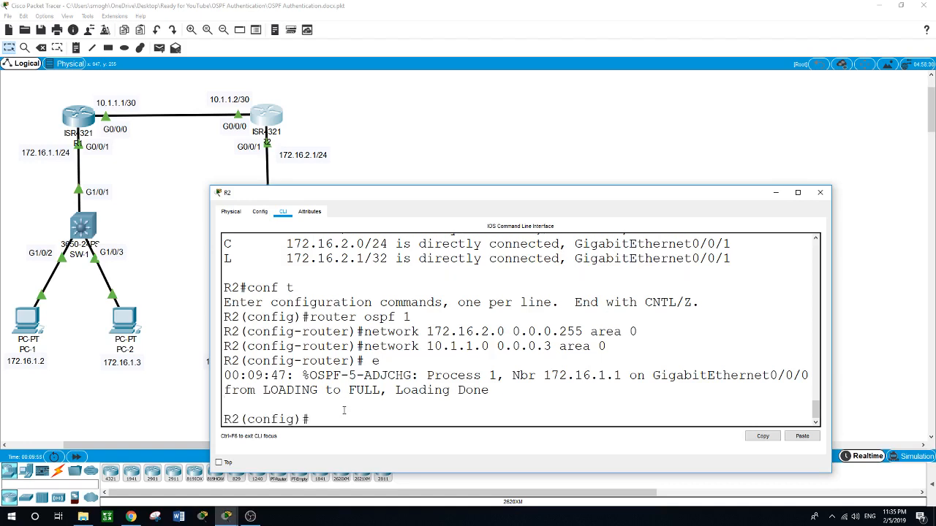
pyautogui.press('Return')
pyautogui.write('show')
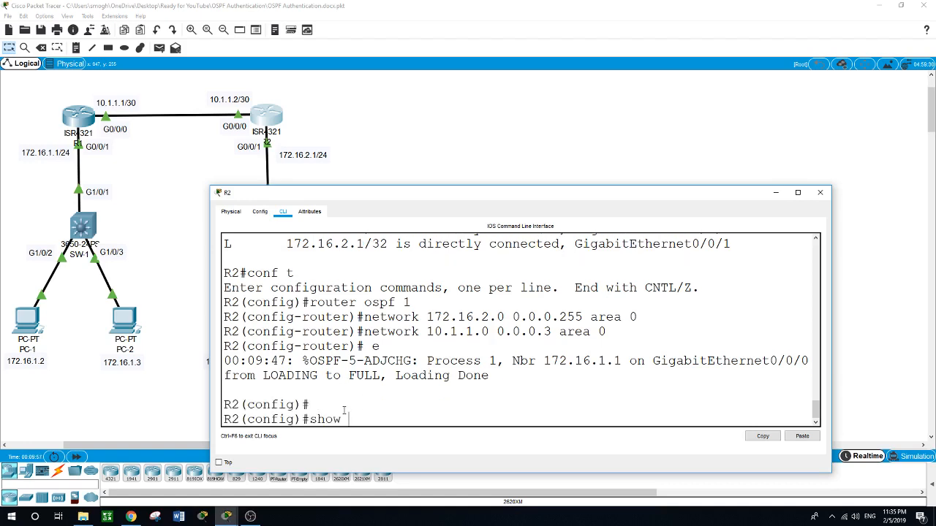
pyautogui.press('BackSpace')
pyautogui.press('BackSpace')
pyautogui.press('BackSpace')
pyautogui.press('BackSpace')
pyautogui.write('exit')
pyautogui.press('Return')
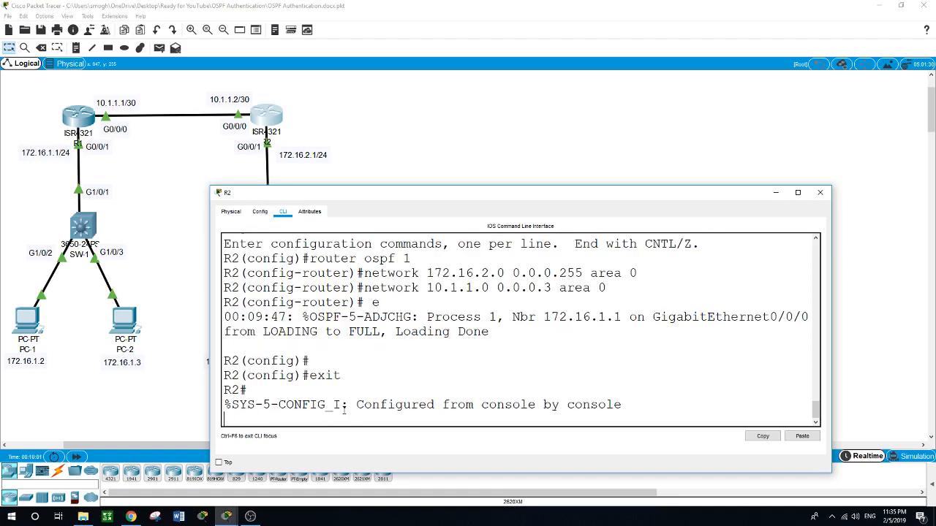
# Step: Display R2's IP routing table to check for the OSPF-learned route
pyautogui.write('show ip route')
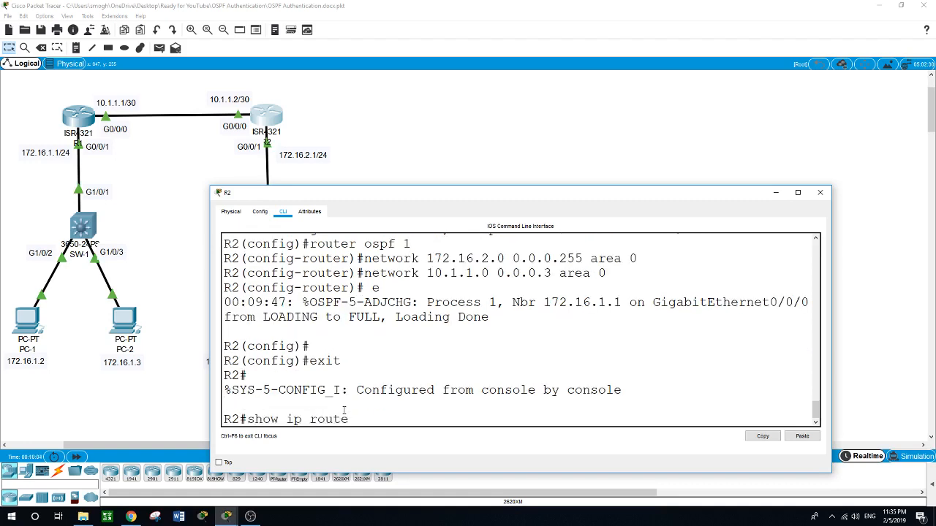
pyautogui.press('Return')
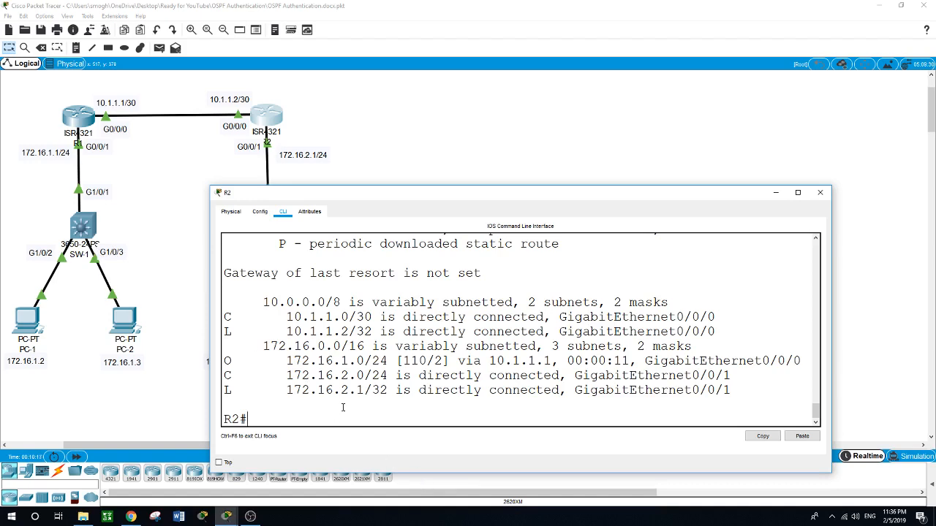
pyautogui.click(67, 377)
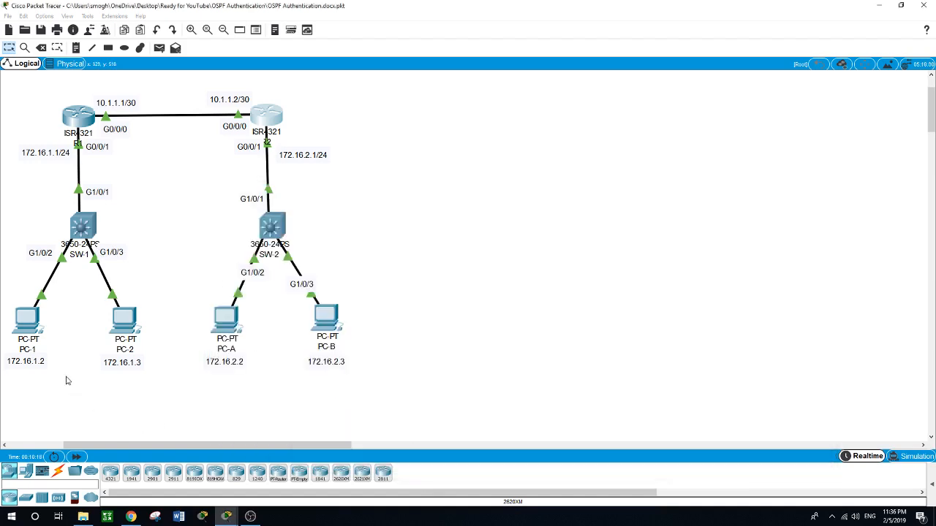
# Step: Open PC-1's command prompt and ping 172.16.2.2 to test connectivity across the OSPF routers
pyautogui.click(29, 331)
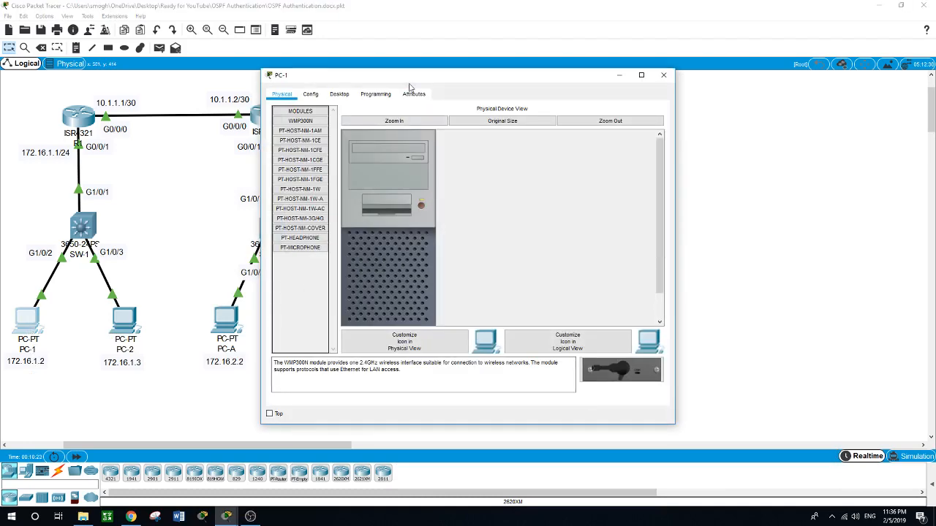
pyautogui.moveTo(409, 76); pyautogui.dragTo(545, 79)
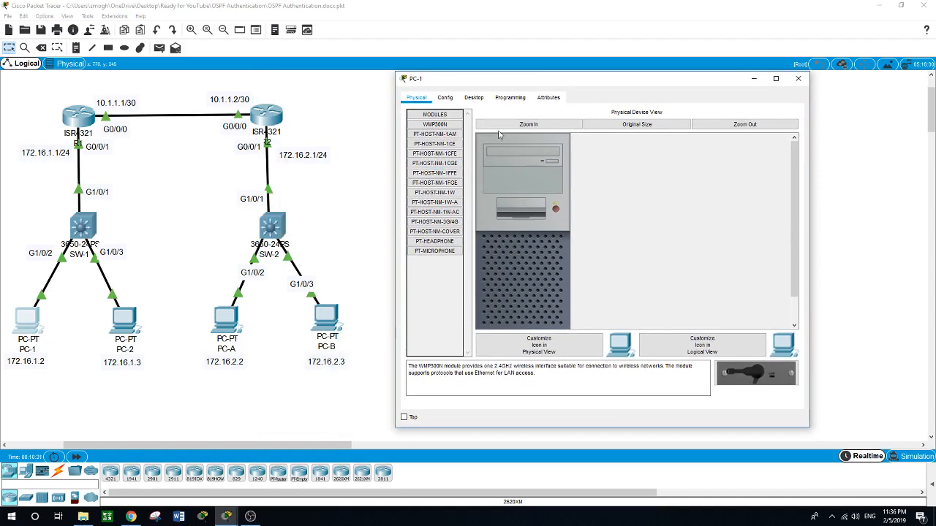
pyautogui.click(474, 97)
pyautogui.click(674, 152)
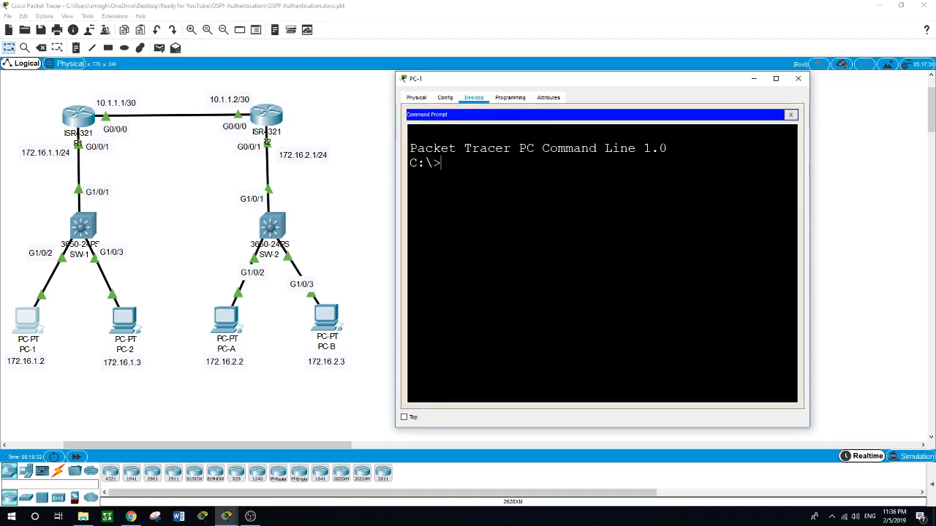
pyautogui.write('ping 172.16.2.2')
pyautogui.press('Return')
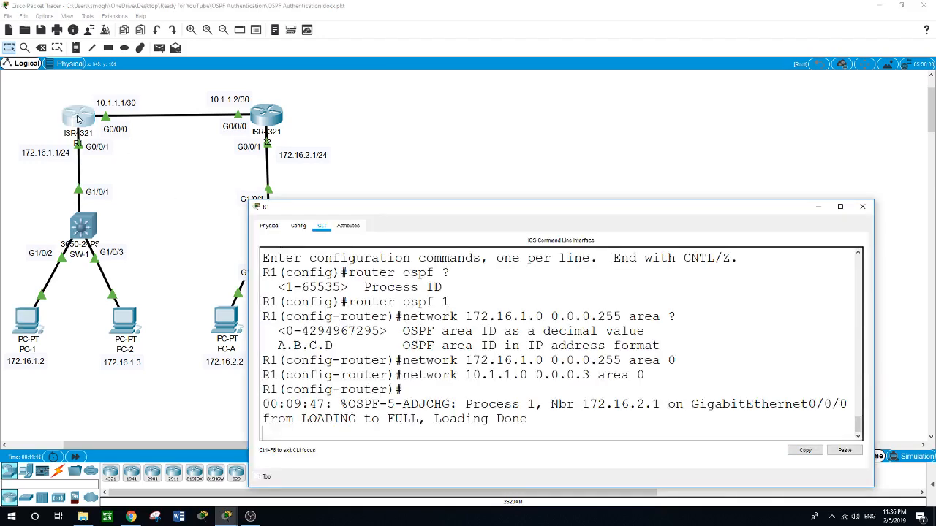
# Step: Exit R1's OSPF router configuration and global configuration modes back to privileged EXEC
pyautogui.moveTo(424, 206); pyautogui.dragTo(410, 168)
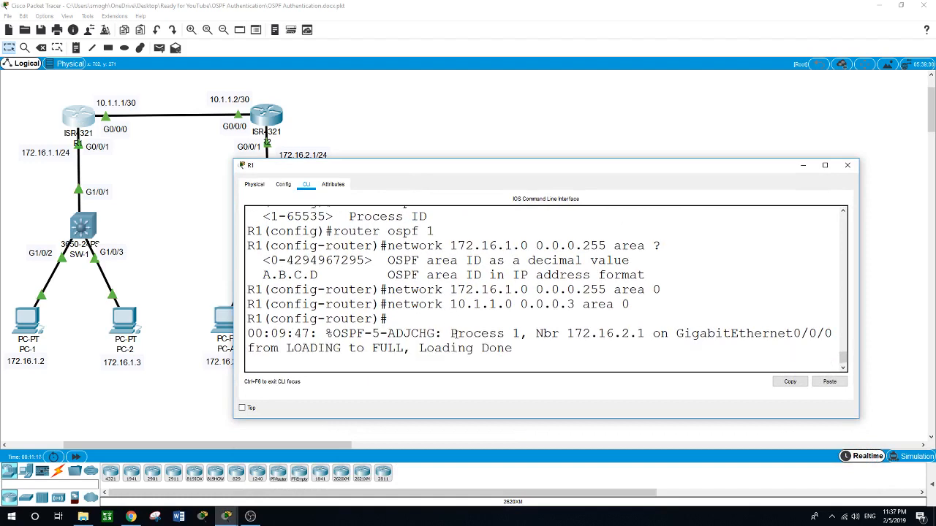
pyautogui.press('Return')
pyautogui.write('er)#e')
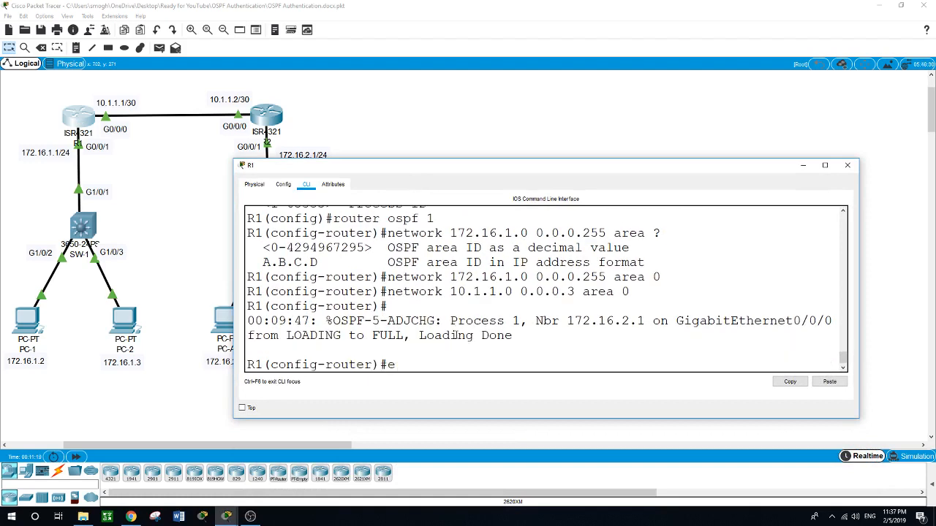
pyautogui.write('xit')
pyautogui.press('Return')
pyautogui.press('Return')
pyautogui.write('e')
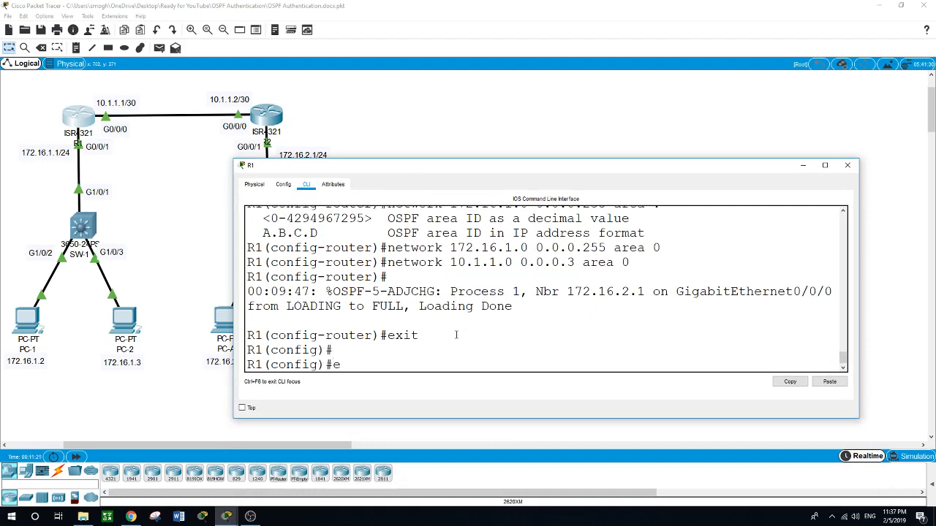
pyautogui.write('xit')
pyautogui.press('Return')
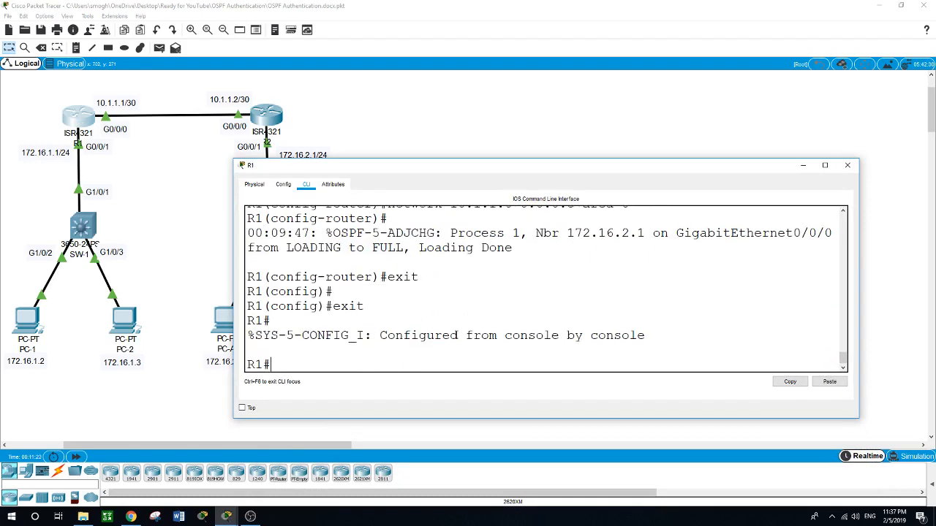
# Step: Enter global configuration on R1 and open OSPF process 1
pyautogui.write('conf t')
pyautogui.press('Return')
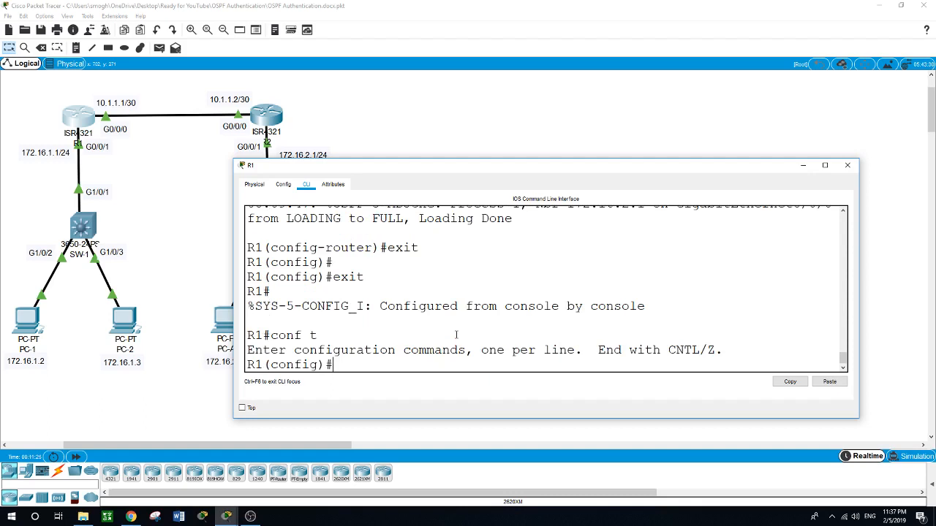
pyautogui.write('router ospf')
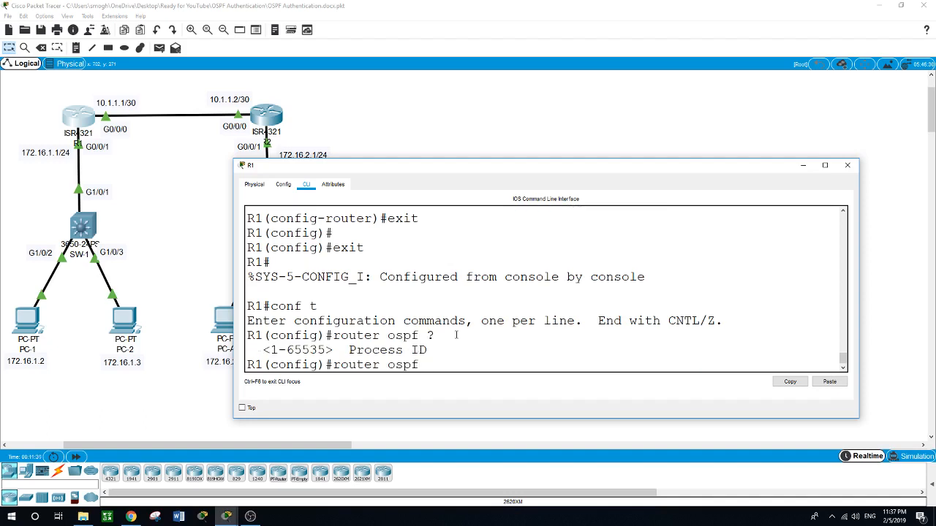
pyautogui.write(' ?1')
pyautogui.press('Return')
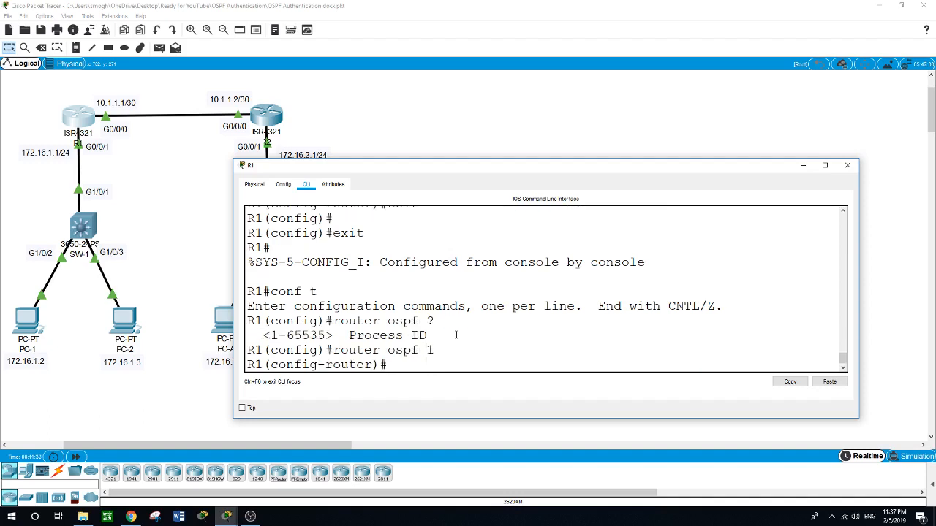
# Step: Enable message-digest authentication for OSPF area 0 on R1
pyautogui.write('are')
pyautogui.write('a ')
pyautogui.write('0 ')
pyautogui.write('?authen')
pyautogui.press('Tab')
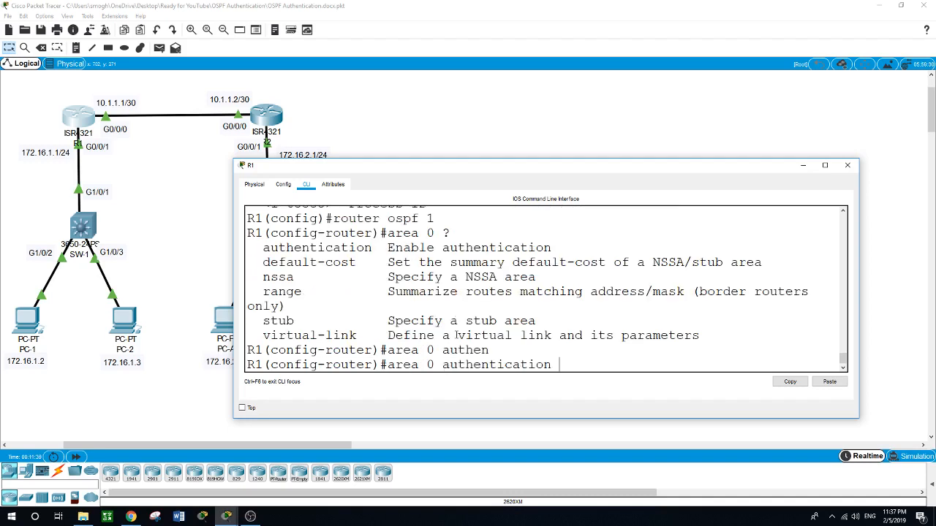
pyautogui.write('mess')
pyautogui.press('Tab')
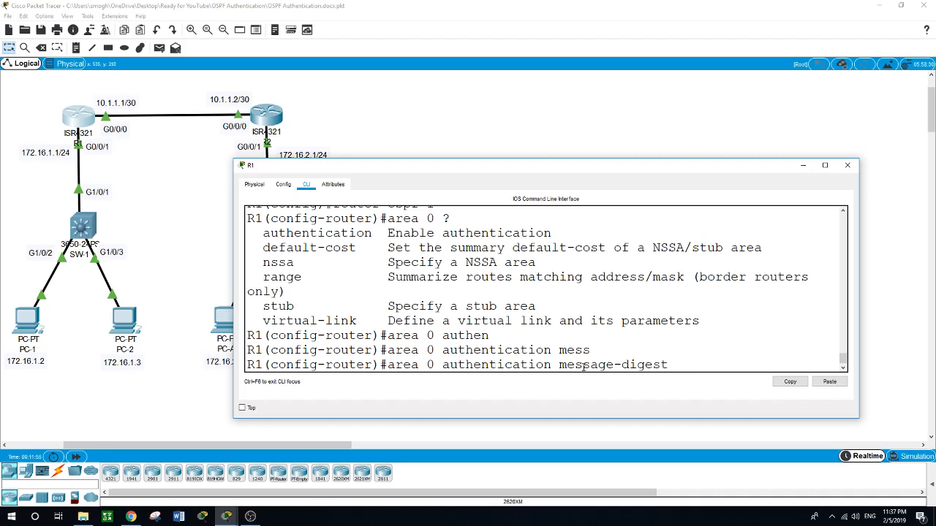
pyautogui.scroll(-1, 536, 318)
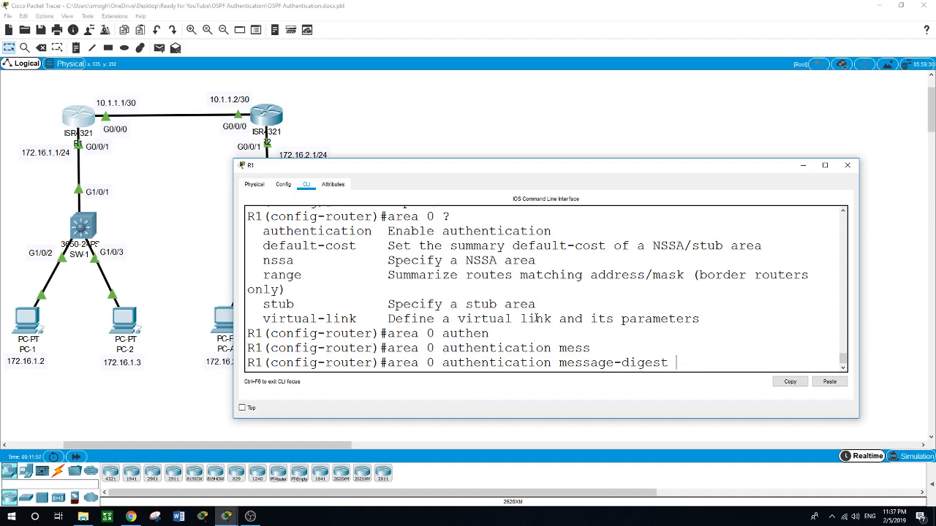
pyautogui.write('ex')
pyautogui.press('BackSpace')
pyautogui.press('BackSpace')
pyautogui.press('Return')
# Step: Leave OSPF router configuration and enter interface GigabitEthernet0/0/0 configuration on R1
pyautogui.write('exit')
pyautogui.press('Return')
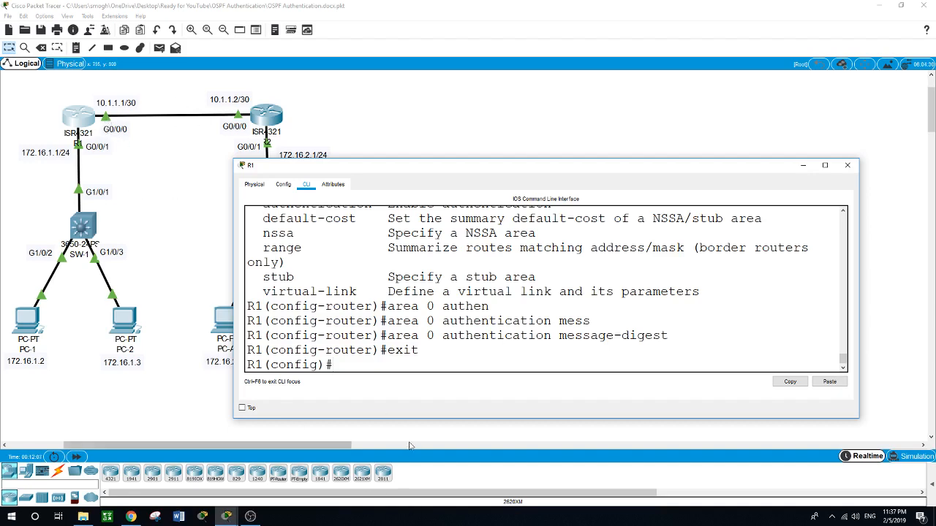
pyautogui.write('int g0/0/0')
pyautogui.press('Return')
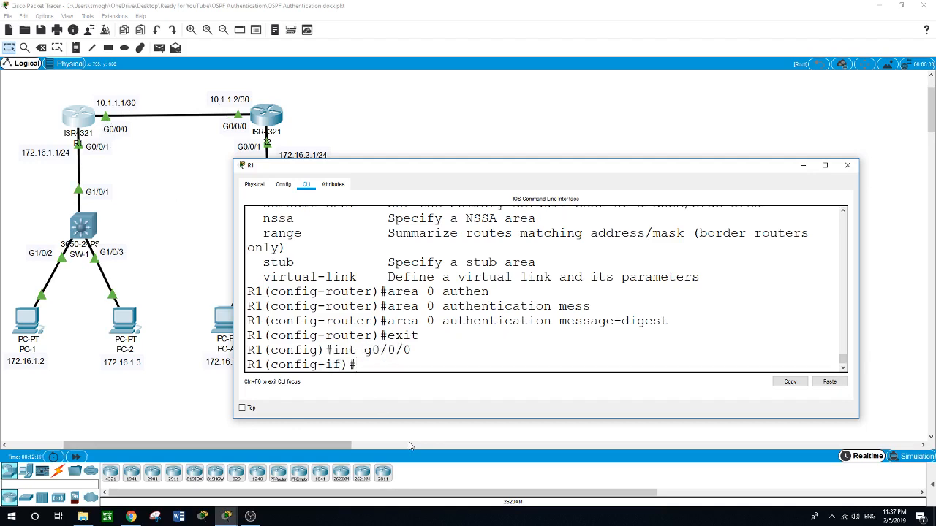
# Step: Enable OSPF message-digest authentication on R1's interface G0/0/0
pyautogui.write('ip ?ospf ')
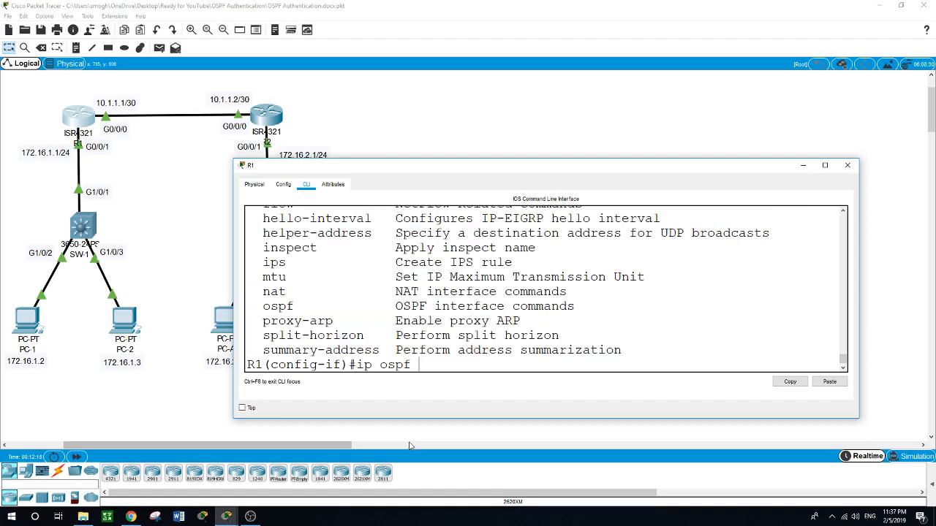
pyautogui.write('?')
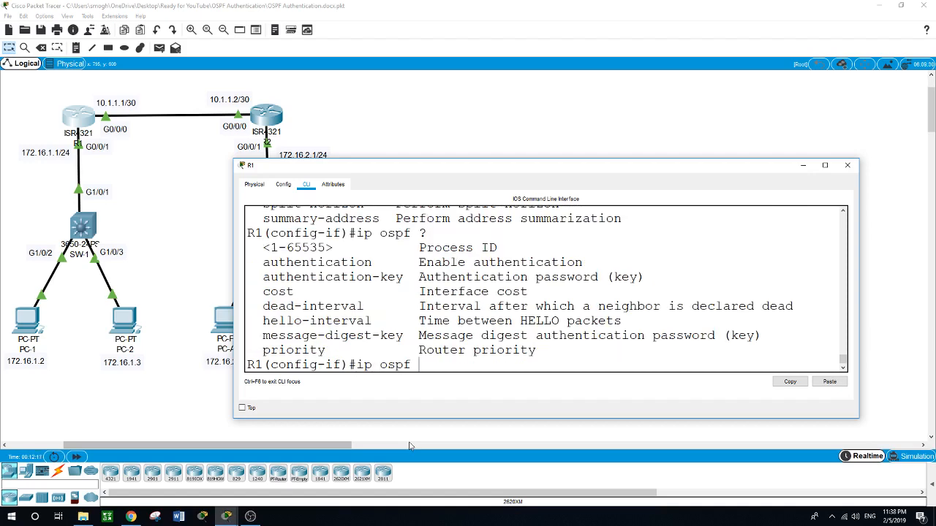
pyautogui.write('authe')
pyautogui.press('Tab')
pyautogui.write('n')
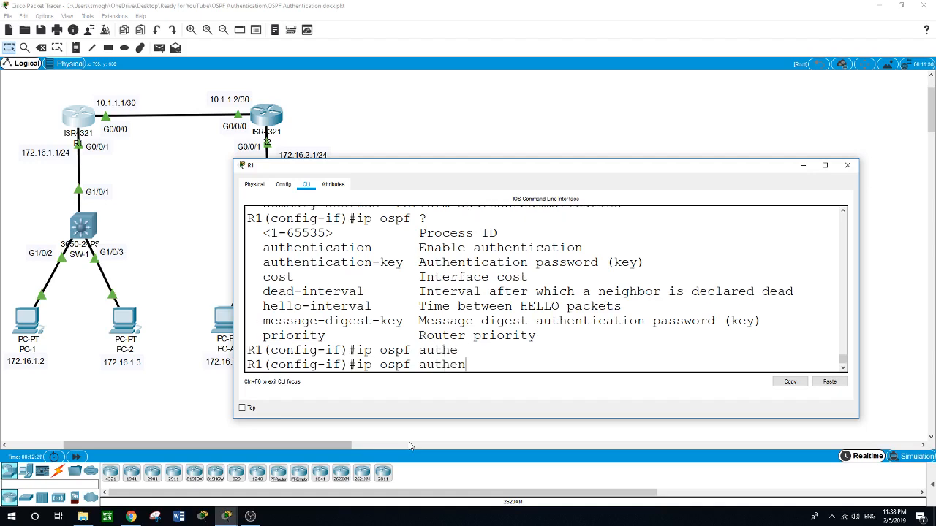
pyautogui.write('tication ?')
pyautogui.write('mess')
pyautogui.press('Tab')
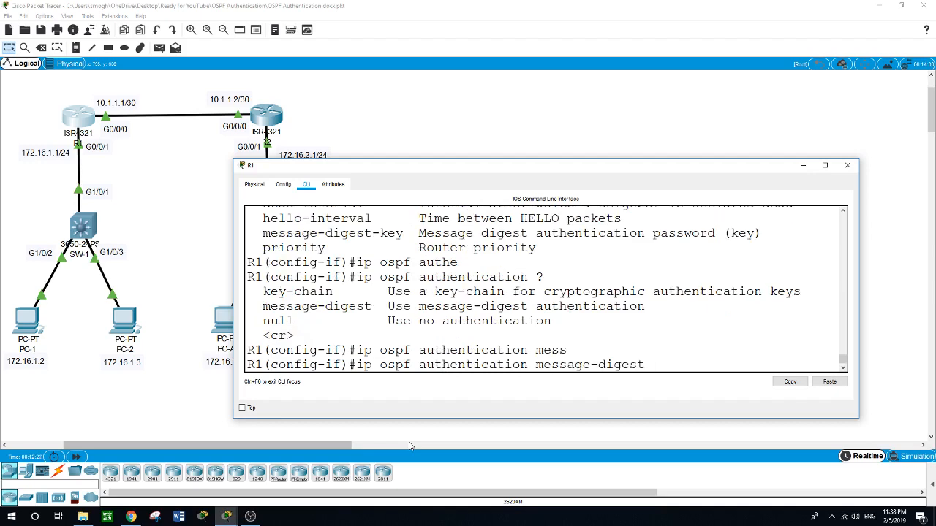
pyautogui.press('Return')
# Step: Try to set an OSPF message-digest key on interface G0/0/0 without a key ID
pyautogui.write('ig-if)#ip')
pyautogui.write('ospf ')
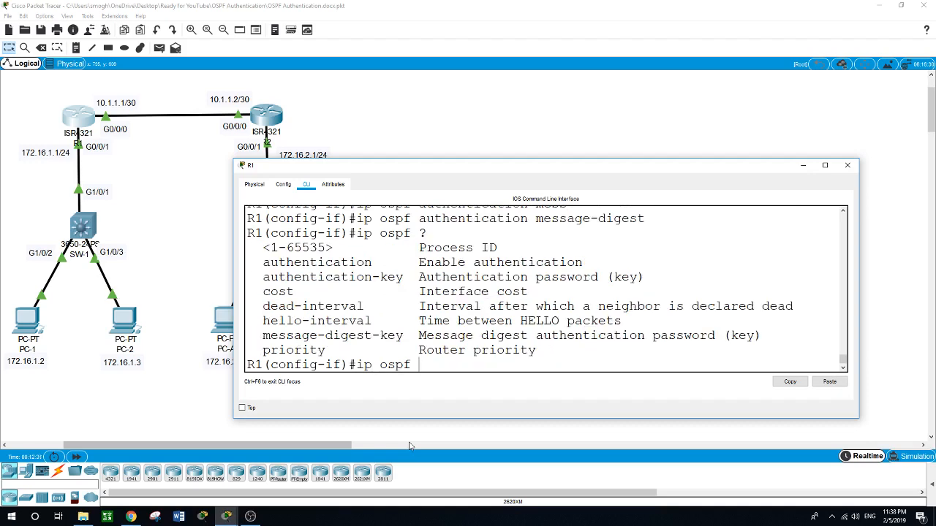
pyautogui.write('?mess')
pyautogui.press('Tab')
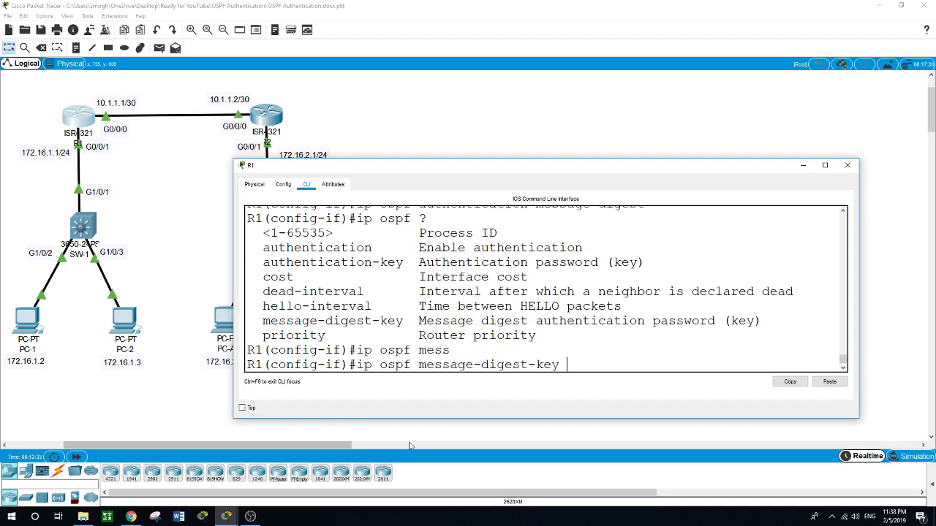
pyautogui.write('?')
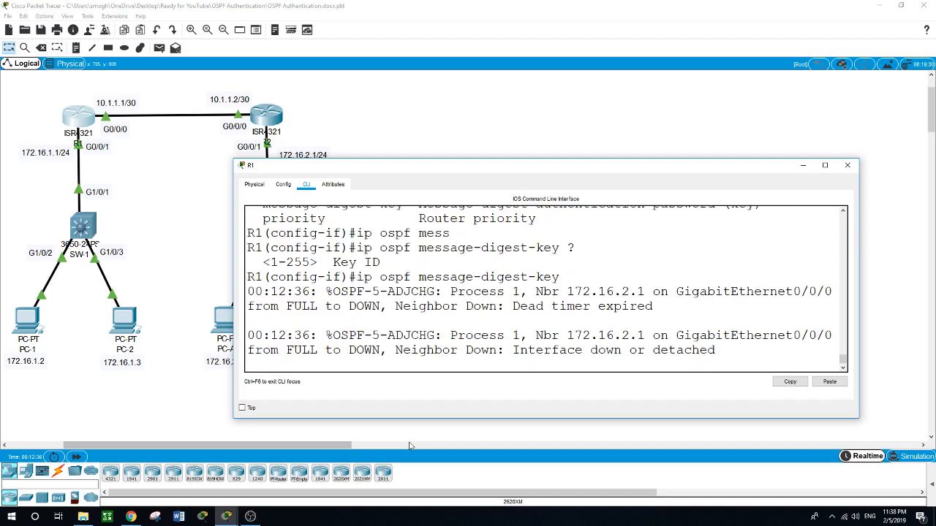
pyautogui.press('Return')
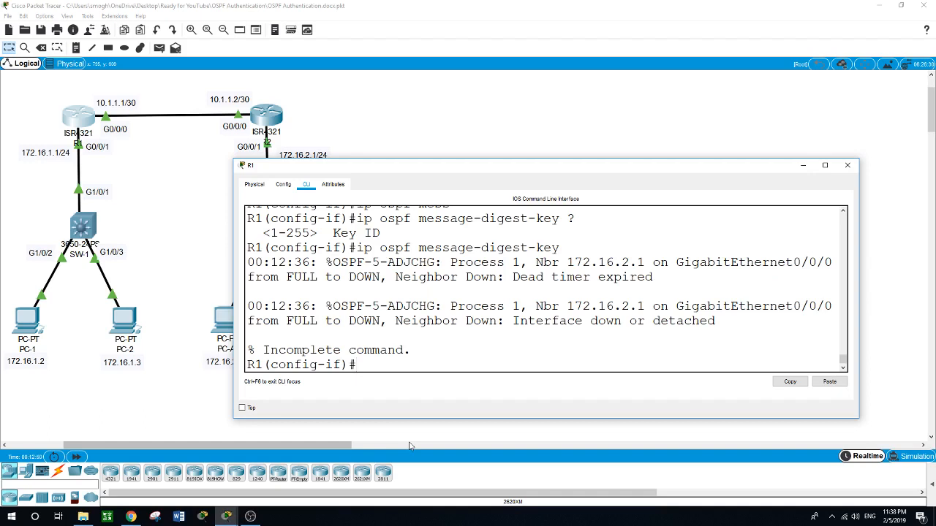
# Step: Set OSPF message-digest key 1 using MD5 with the OSPF password on R1's interface G0/0/0
pyautogui.write('ips ospf ?')
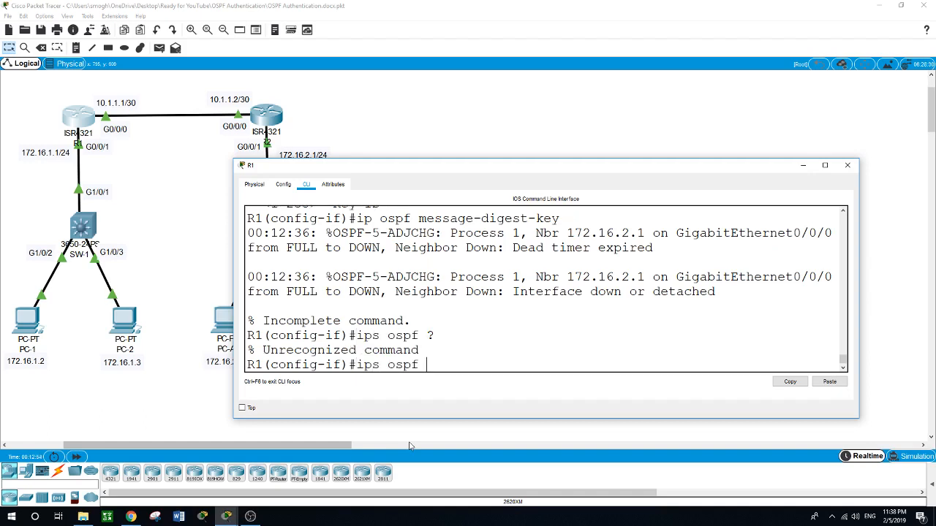
pyautogui.write('m')
pyautogui.press('BackSpace')
pyautogui.press('BackSpace')
pyautogui.press('BackSpace')
pyautogui.press('BackSpace')
pyautogui.press('BackSpace')
pyautogui.press('BackSpace')
pyautogui.press('BackSpace')
pyautogui.press('BackSpace')
pyautogui.press('BackSpace')
pyautogui.press('BackSpace')
pyautogui.press('Up')
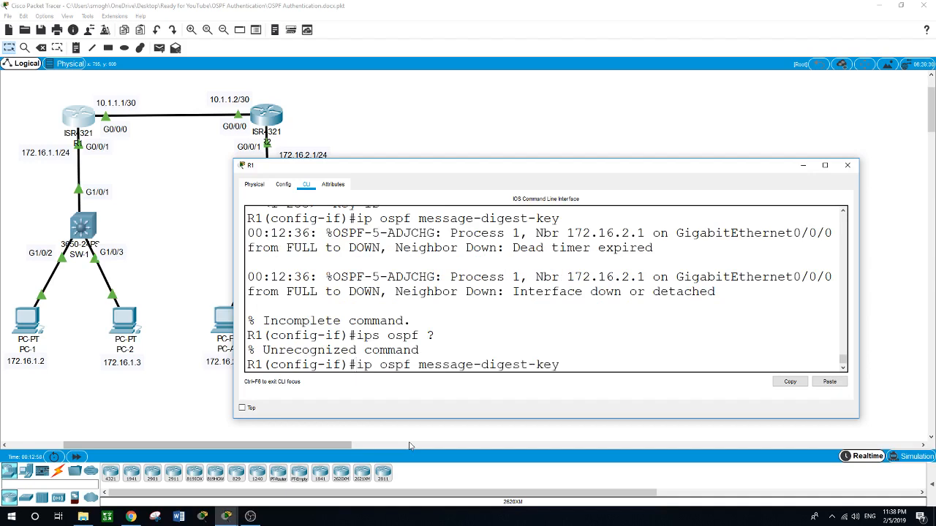
pyautogui.write('?')
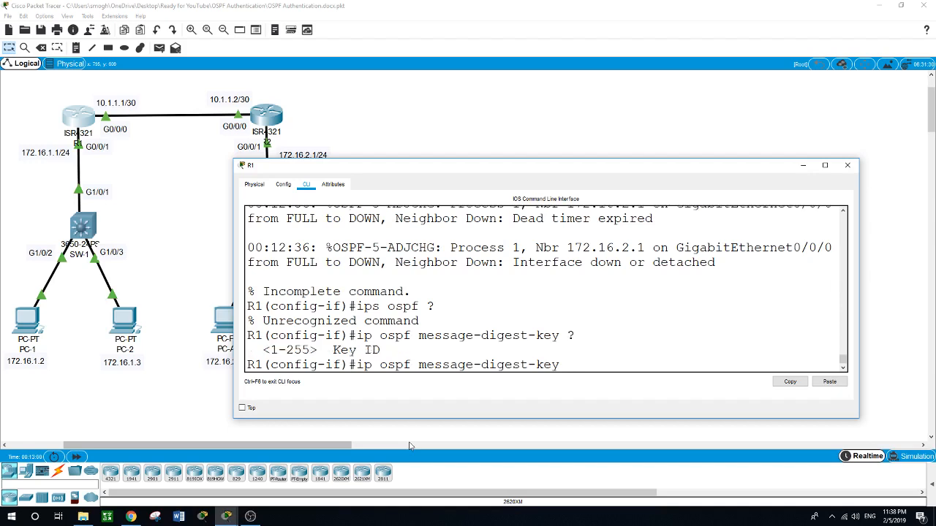
pyautogui.write('1 ?')
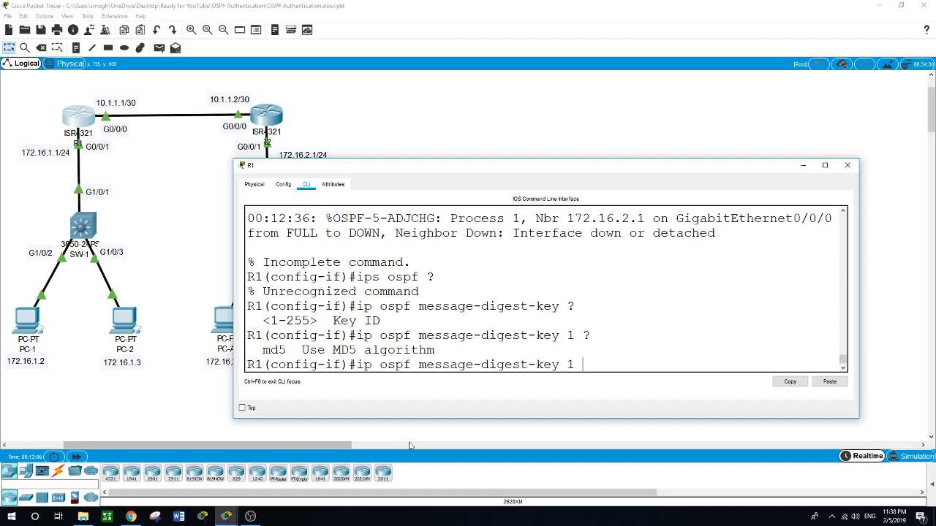
pyautogui.write('ms')
pyautogui.press('Tab')
pyautogui.press('BackSpace')
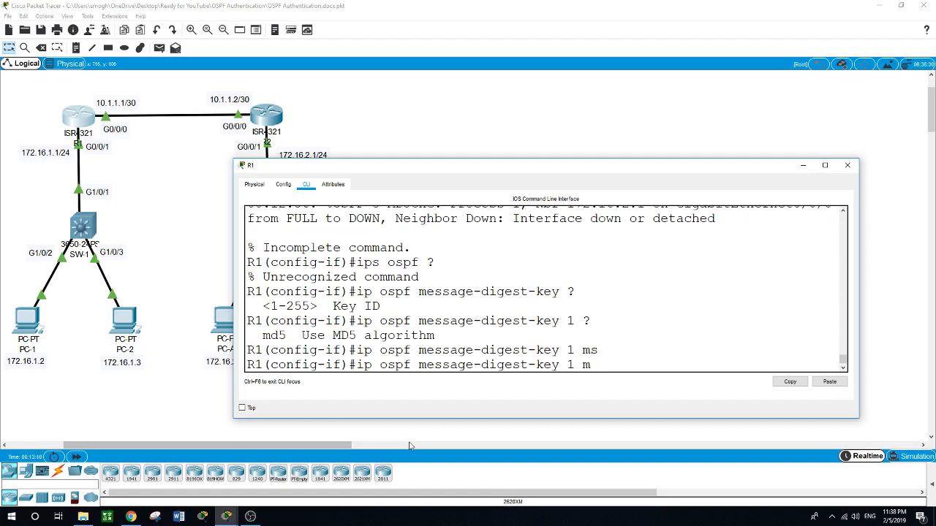
pyautogui.write('d')
pyautogui.press('Tab')
pyautogui.write('?')
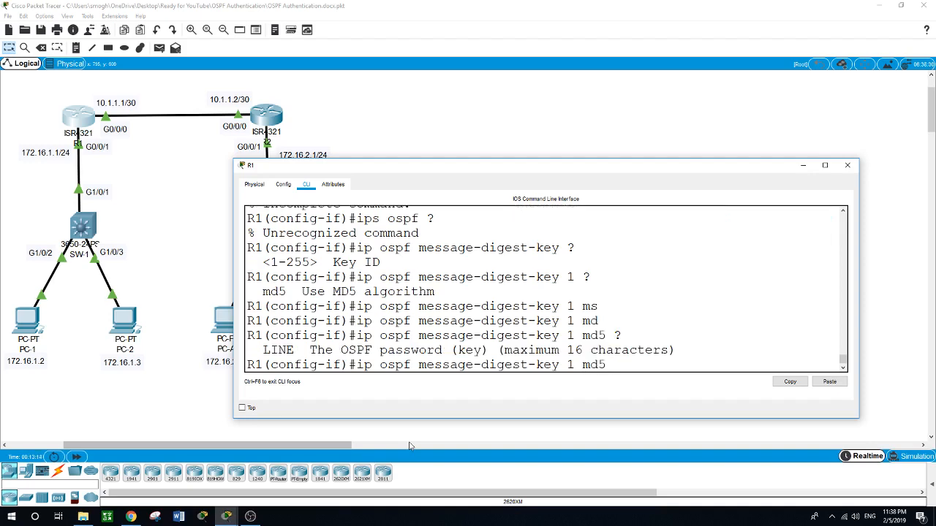
pyautogui.write('cisco')
pyautogui.press('Return')
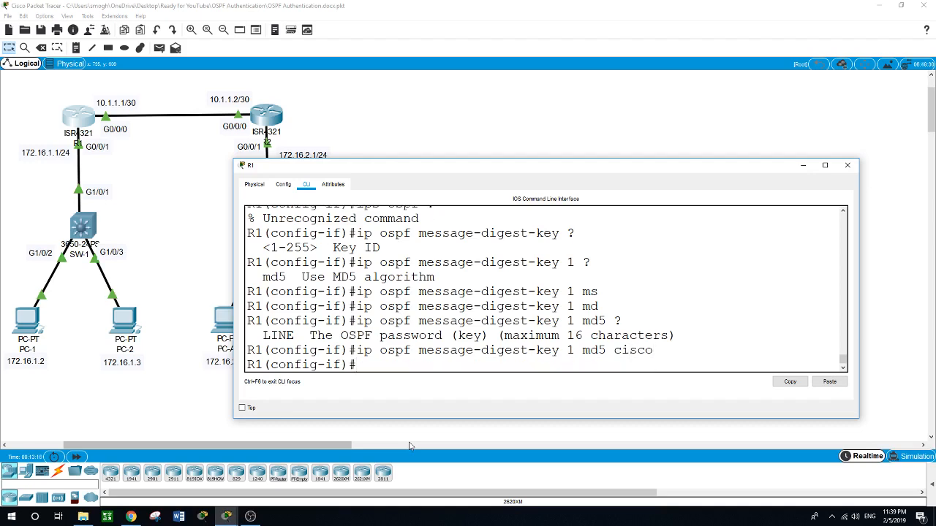
# Step: Exit interface and global configuration modes on R1 back to privileged EXEC
pyautogui.write('exit')
pyautogui.press('Return')
pyautogui.write('e')
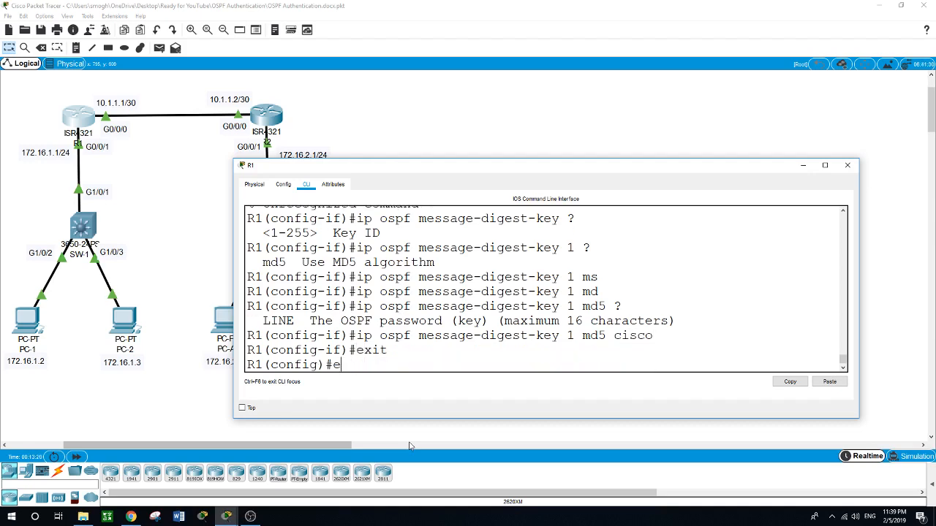
pyautogui.write('xit')
pyautogui.press('Return')
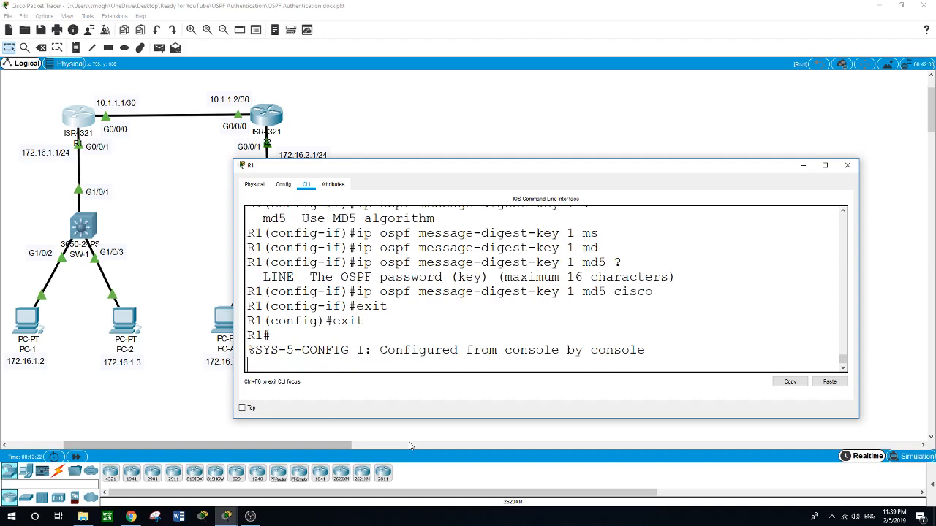
pyautogui.press('Return')
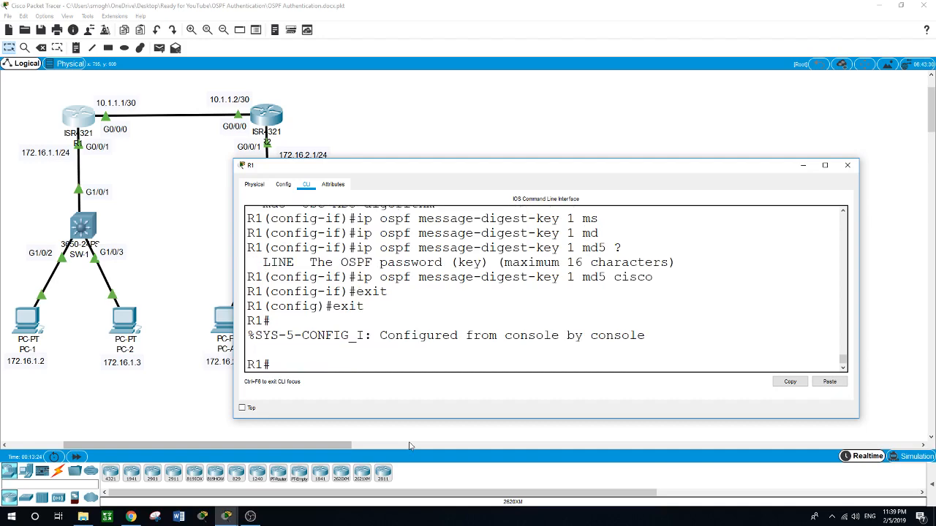
# Step: Open R2's command line and enter global configuration mode
pyautogui.click(268, 109)
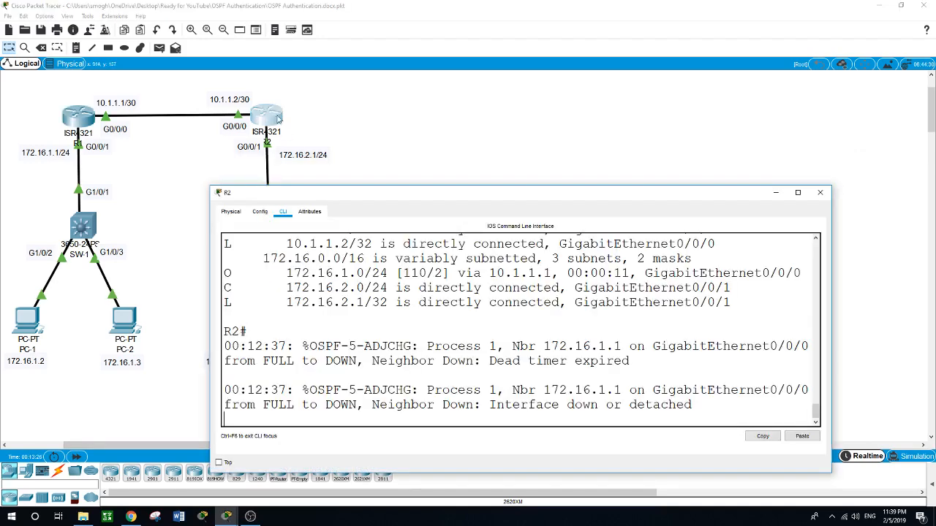
pyautogui.moveTo(374, 192); pyautogui.dragTo(373, 166)
pyautogui.press('Return')
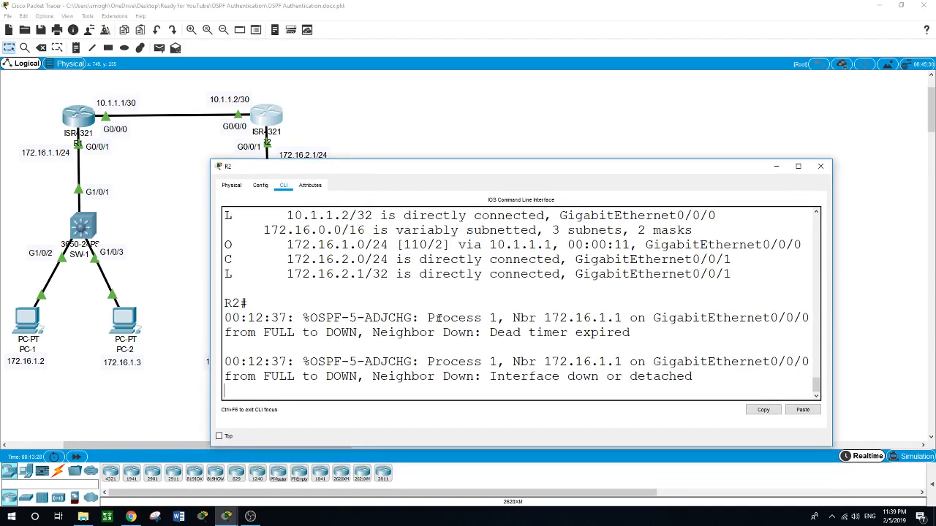
pyautogui.press('Return')
pyautogui.write('conf t')
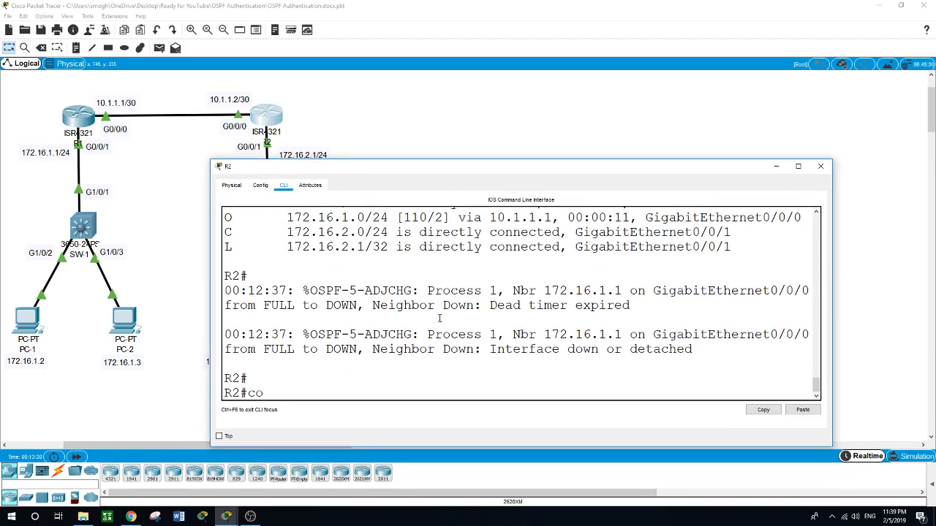
pyautogui.press('Return')
# Step: Enter OSPF process 1 on R2 and enable message-digest authentication for area 0
pyautogui.write('route')
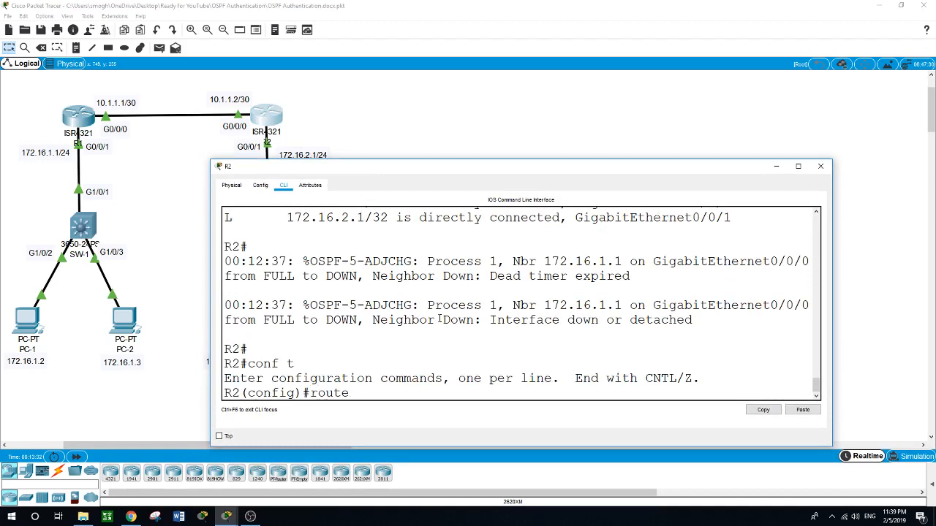
pyautogui.write('r ospf ?')
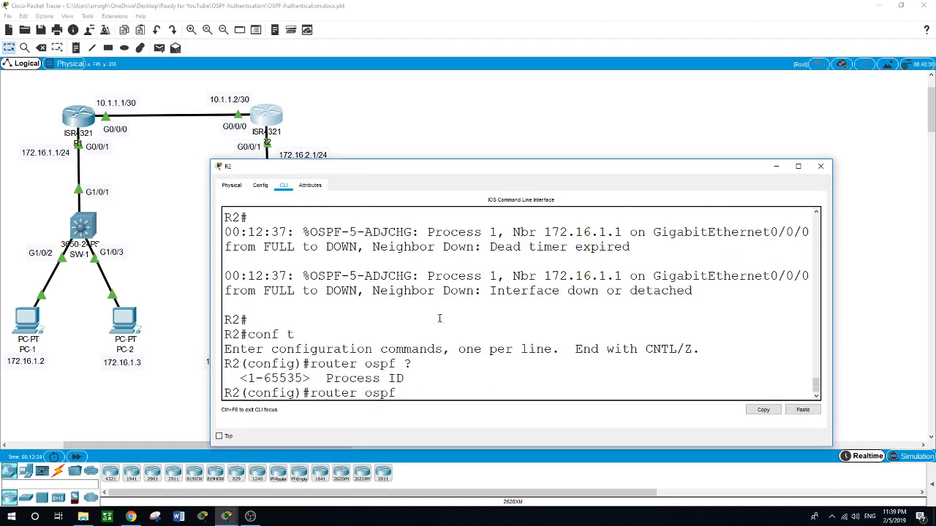
pyautogui.write('1')
pyautogui.press('Return')
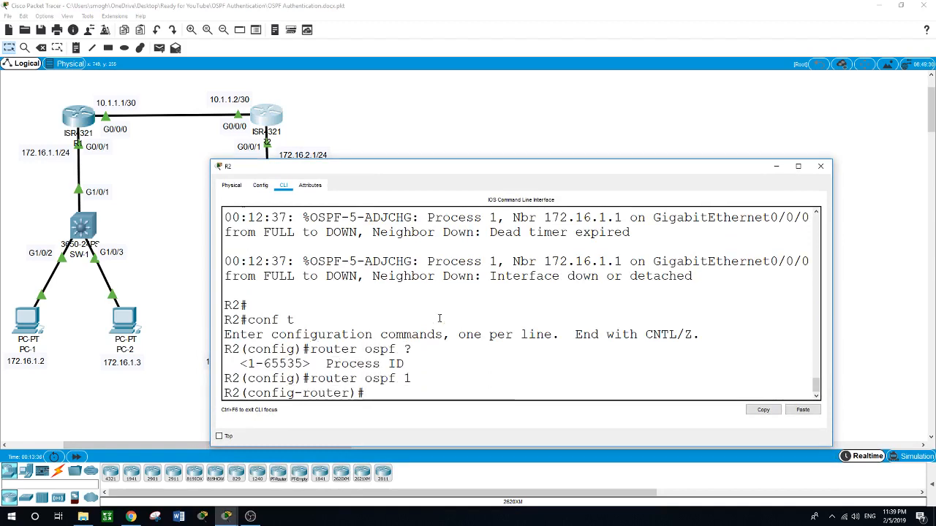
pyautogui.write('area')
pyautogui.write(' ?')
pyautogui.write('0')
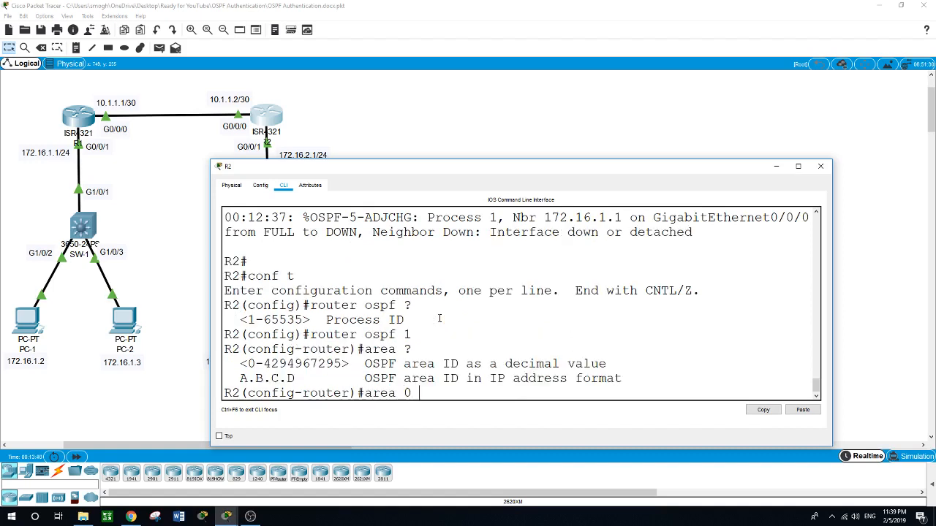
pyautogui.write(' ?authen')
pyautogui.press('Tab')
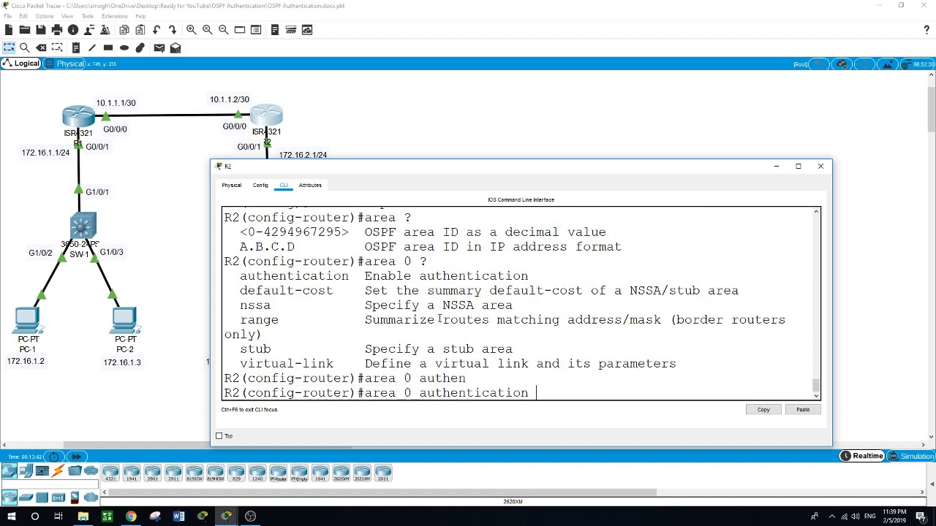
pyautogui.write('me')
pyautogui.press('Tab')
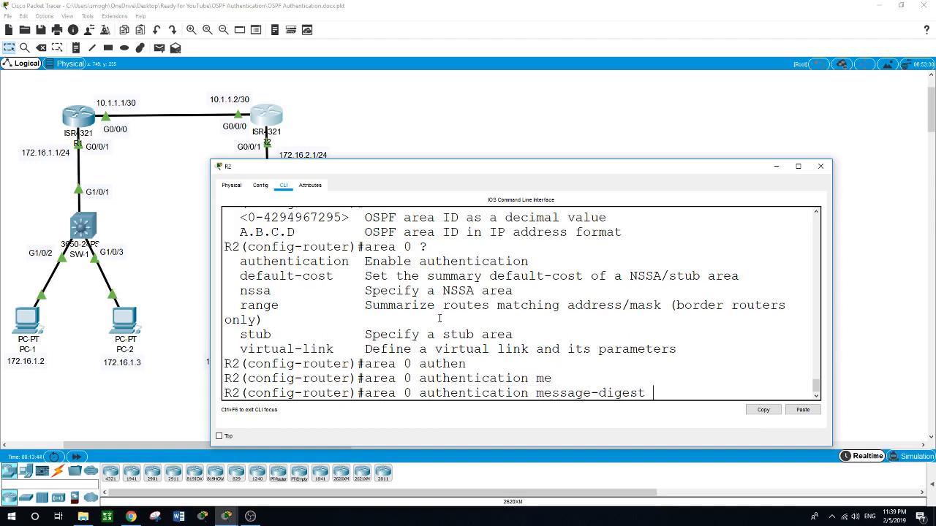
pyautogui.press('Return')
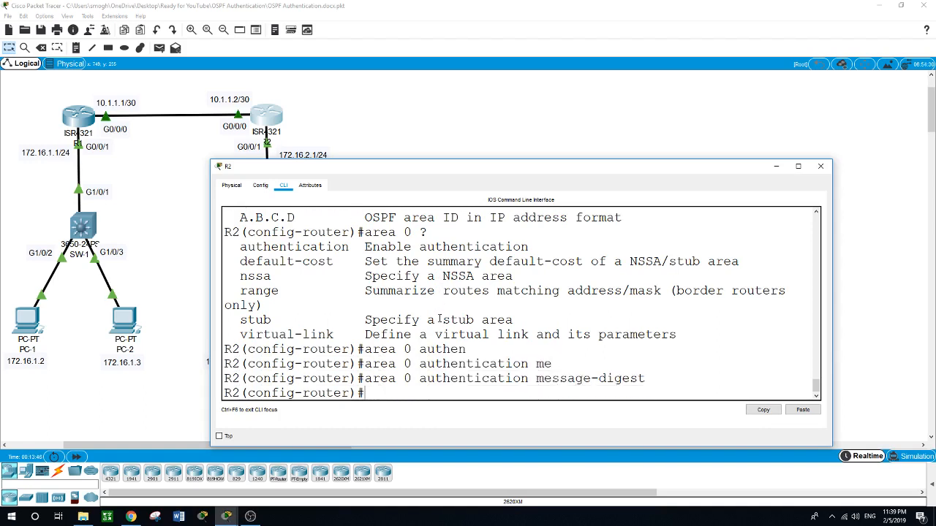
# Step: Leave OSPF router configuration and enter interface GigabitEthernet0/0/0 configuration on R2
pyautogui.write('exit')
pyautogui.press('Return')
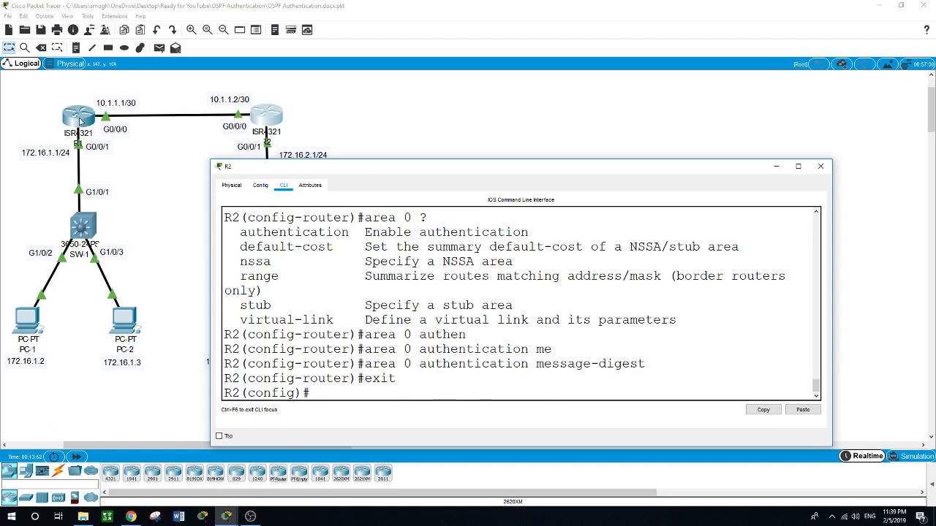
pyautogui.write('i')
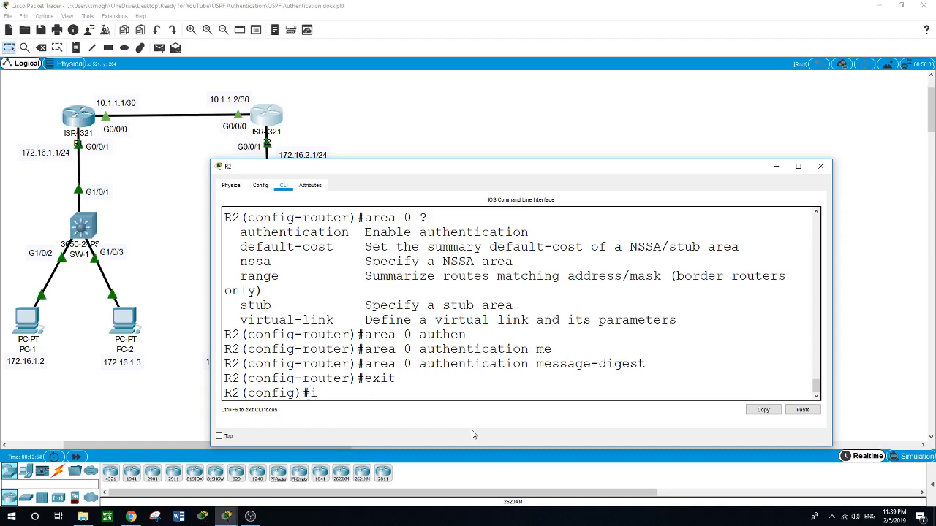
pyautogui.write('nt g0/0/0')
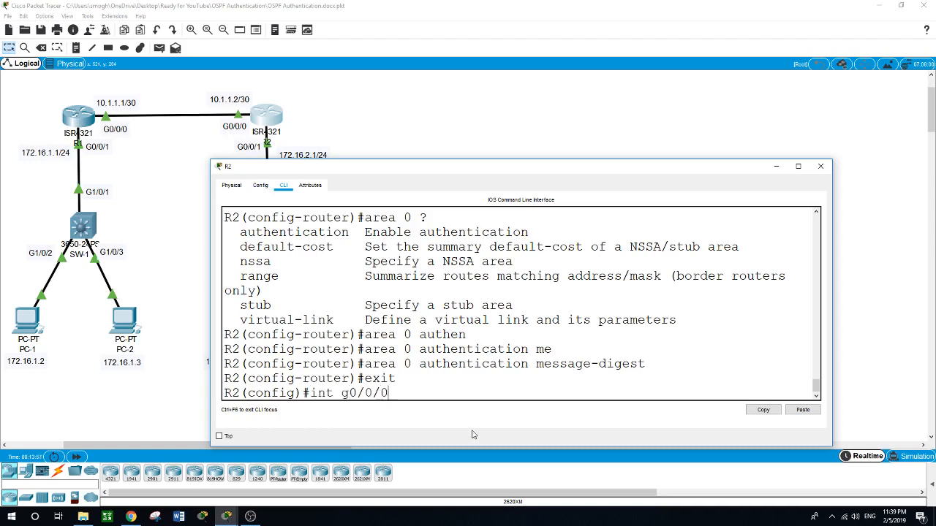
pyautogui.press('Return')
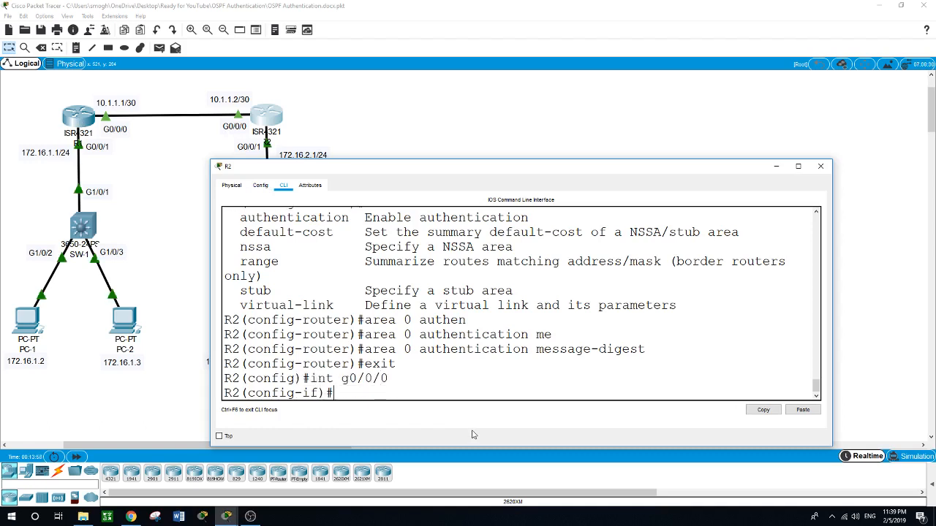
# Step: Enable OSPF message-digest authentication on R2's interface G0/0/0
pyautogui.write('ip ?ospf ')
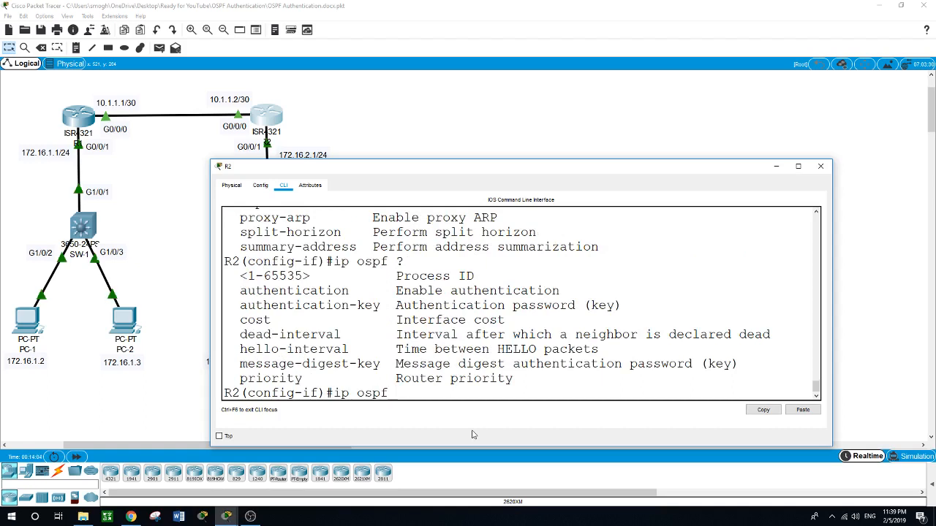
pyautogui.write('?au')
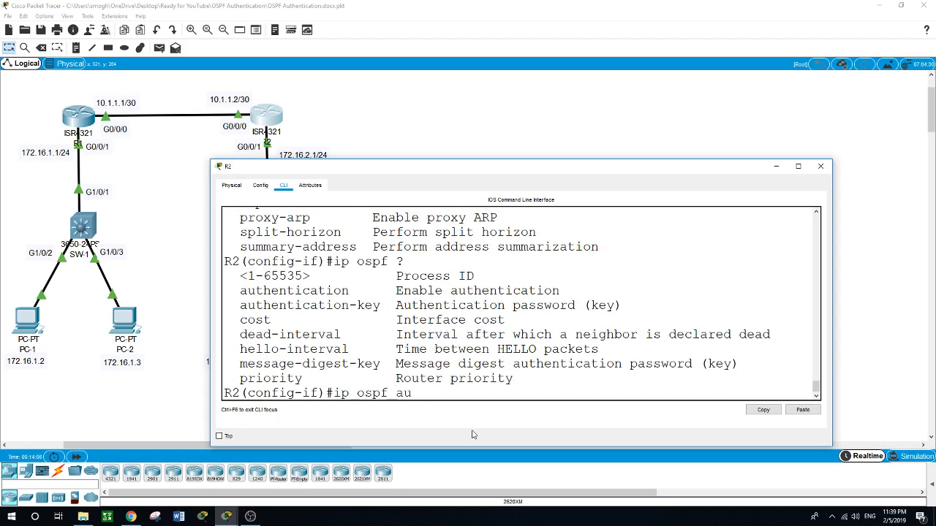
pyautogui.write('thentication ?')
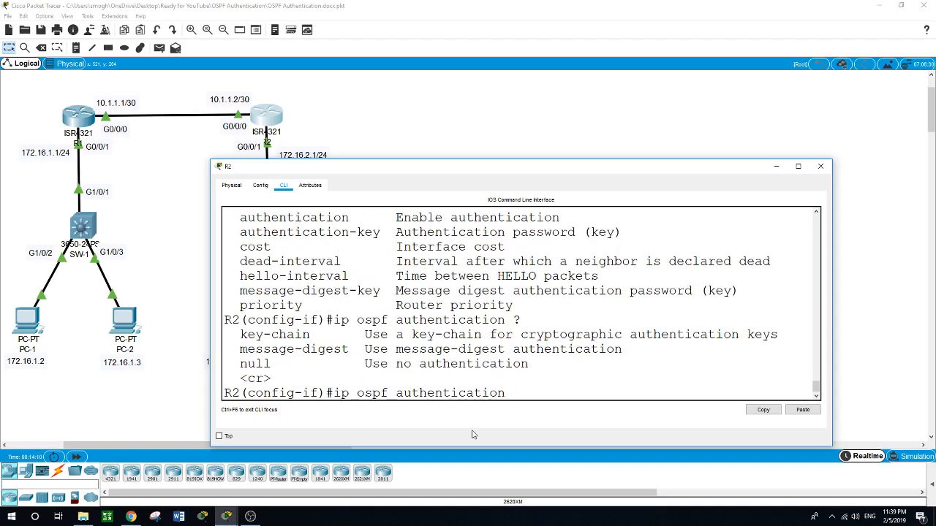
pyautogui.write('me')
pyautogui.press('Tab')
pyautogui.press('Return')
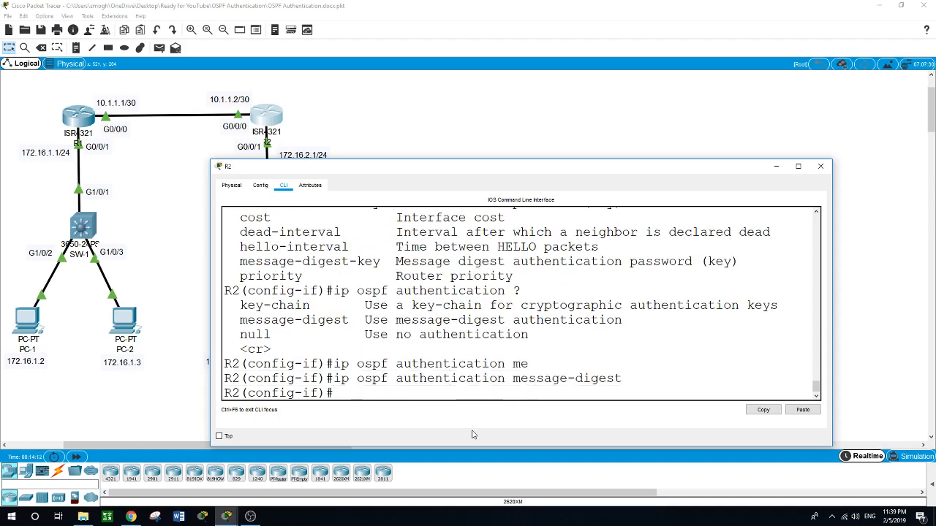
# Step: Set OSPF message-digest key 1 using MD5 with the OSPF password on R2's interface G0/0/0
pyautogui.write('ip')
pyautogui.write(' ops')
pyautogui.press('BackSpace')
pyautogui.press('BackSpace')
pyautogui.write('spf ?')
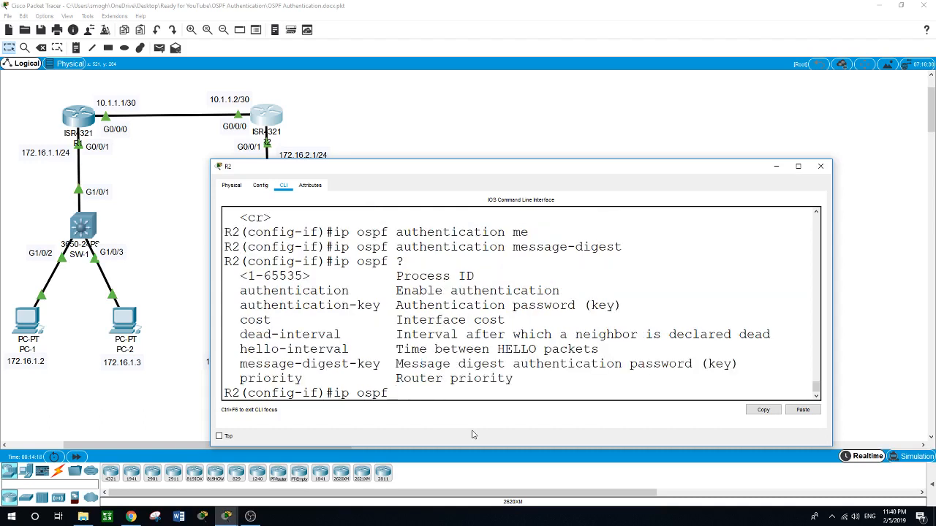
pyautogui.write('me')
pyautogui.press('Tab')
pyautogui.write('?')
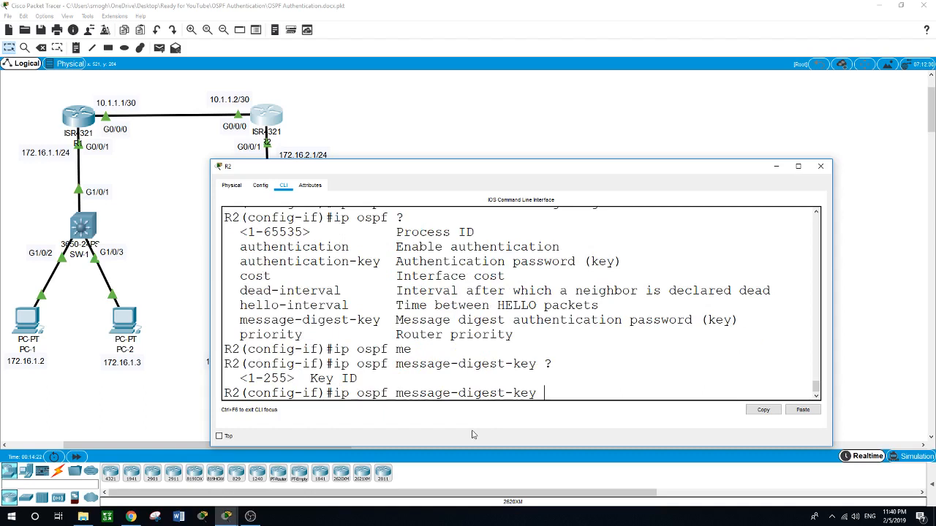
pyautogui.write('1 ?')
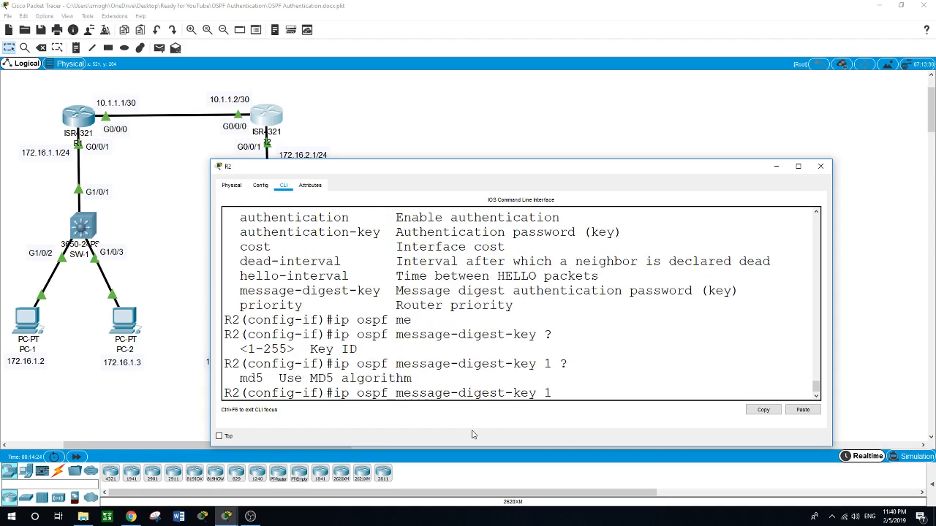
pyautogui.write('md')
pyautogui.press('Tab')
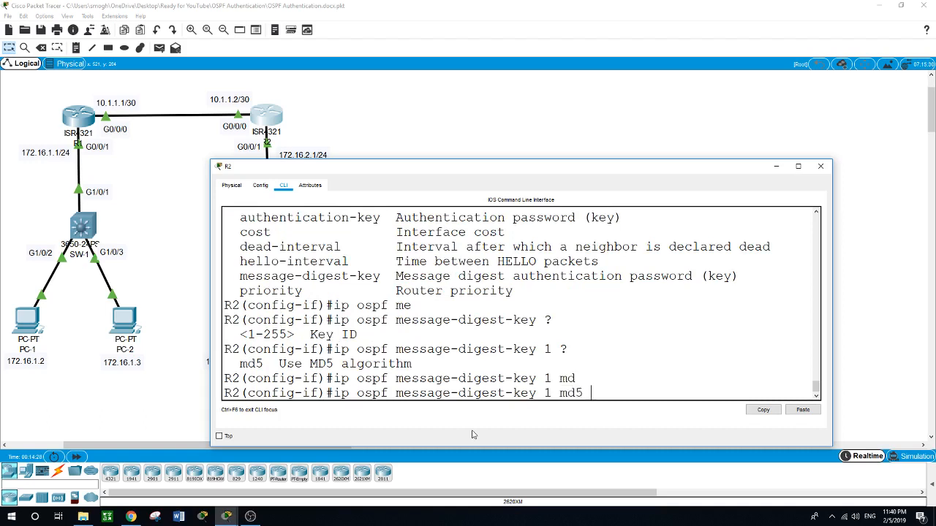
pyautogui.write('?')
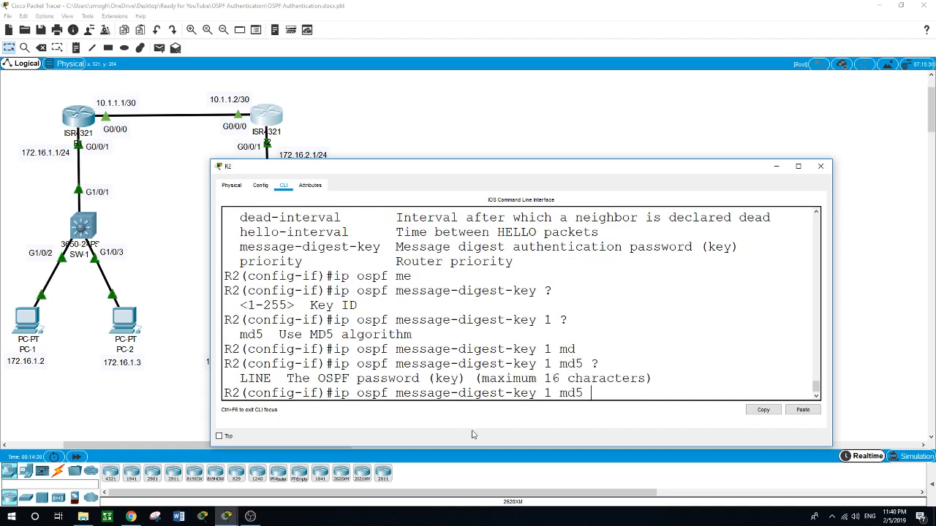
pyautogui.write('cisco')
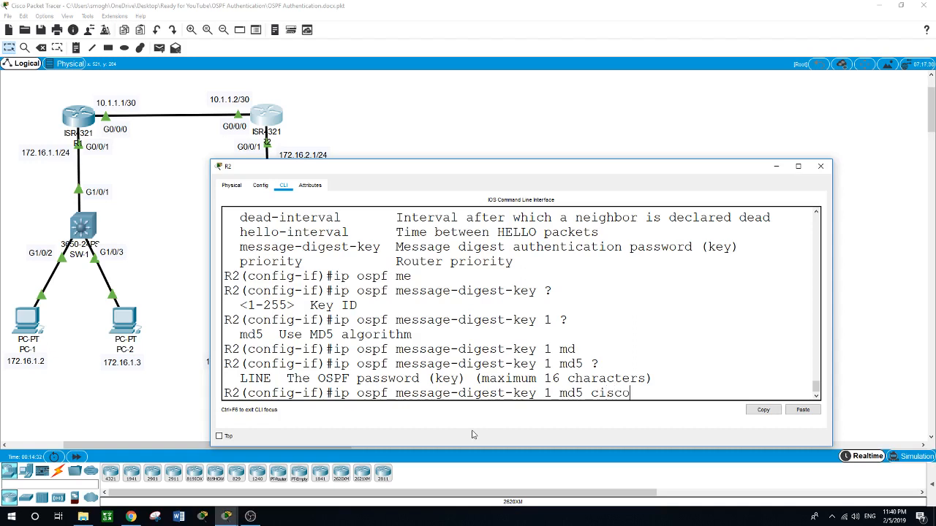
pyautogui.press('Return')
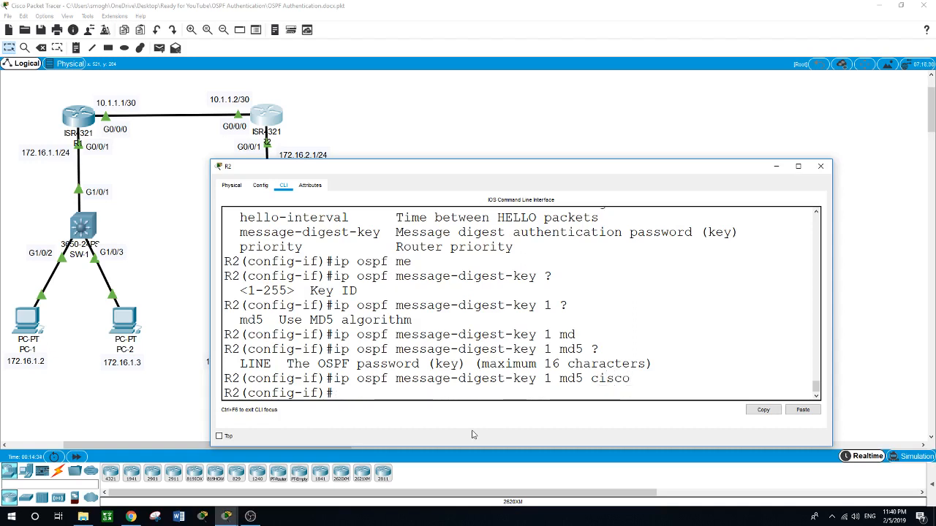
# Step: Exit interface and global configuration modes on R2 to return to privileged EXEC mode
pyautogui.write('exit')
pyautogui.press('Return')
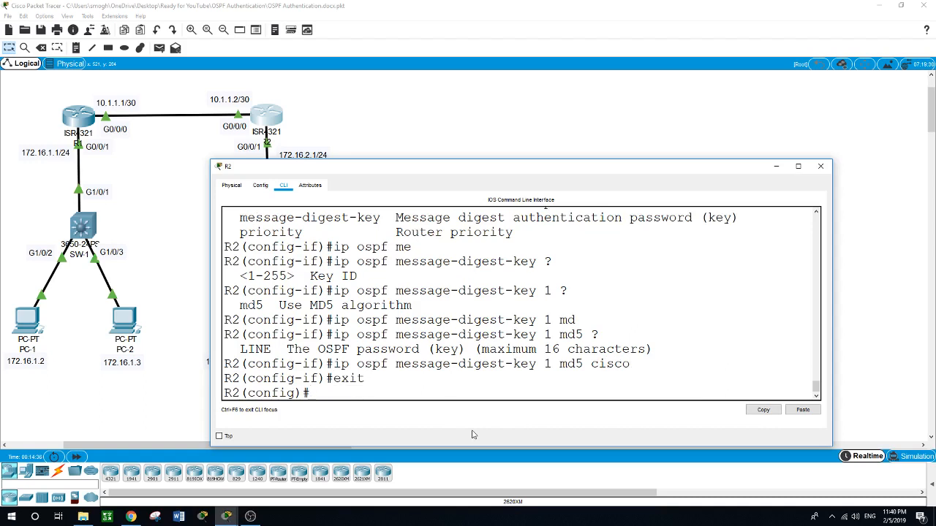
pyautogui.write('exit')
pyautogui.press('Return')
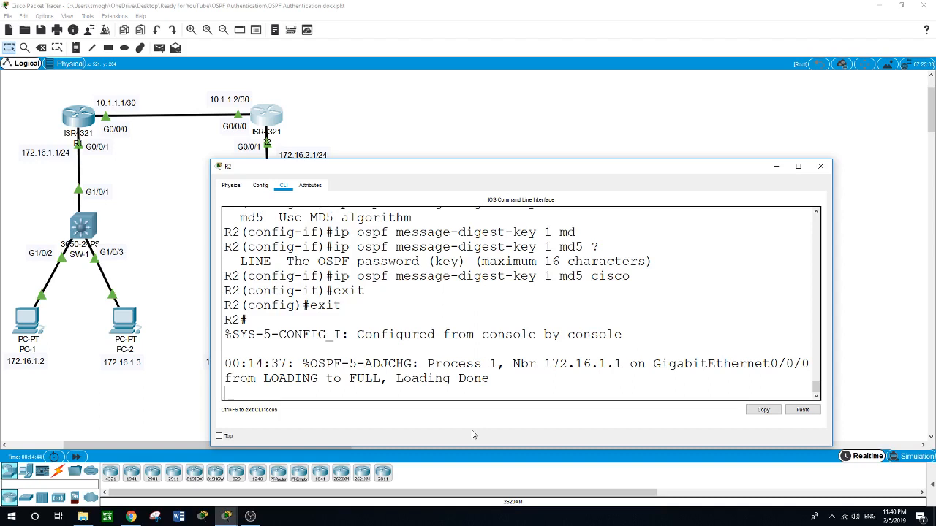
pyautogui.press('Return')
pyautogui.press('Return')
# Step: Ping R1 at 172.16.1.1 from R2 to verify connectivity across the authenticated OSPF link
pyautogui.write('ping')
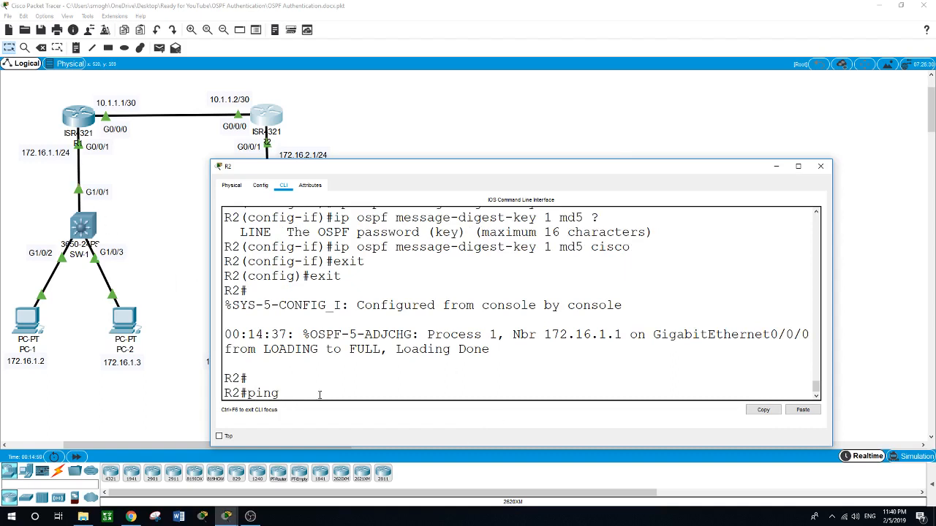
pyautogui.write('172.16.1.1')
pyautogui.press('Return')
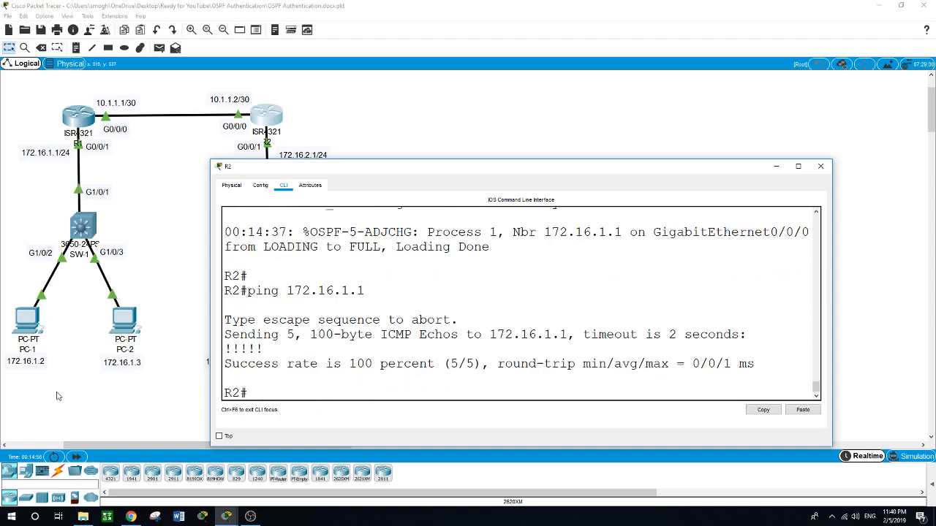
# Step: Open PC-2's Command Prompt and ping PC-B at 172.16.2.3 to test end-to-end connectivity
pyautogui.click(76, 397)
pyautogui.click(129, 329)
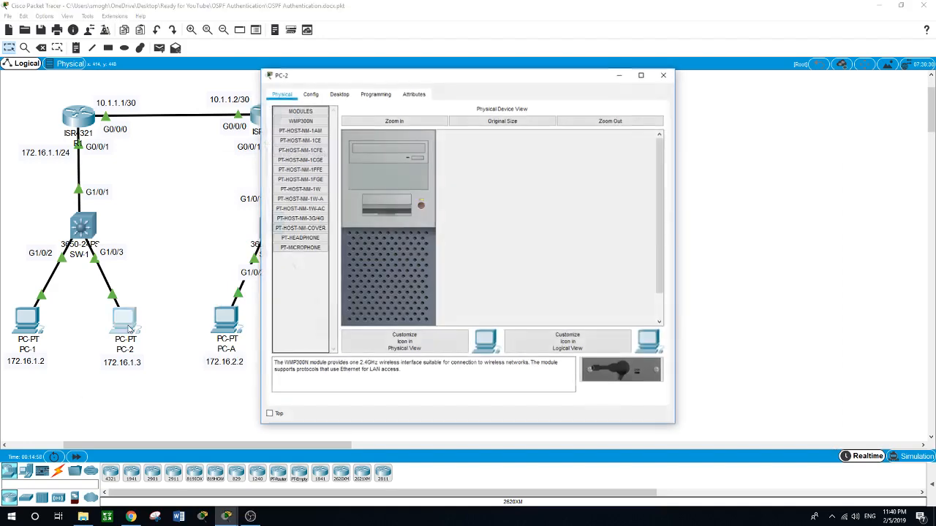
pyautogui.moveTo(431, 86); pyautogui.dragTo(579, 94)
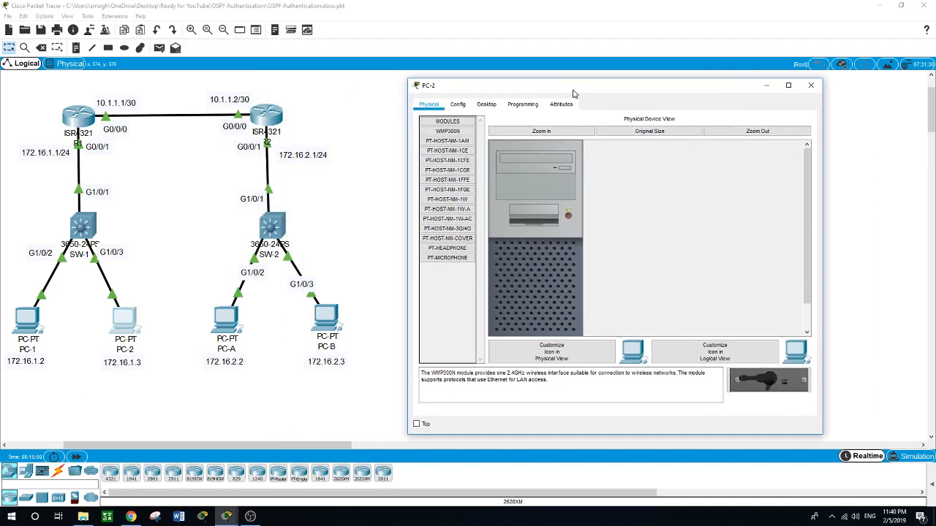
pyautogui.click(487, 105)
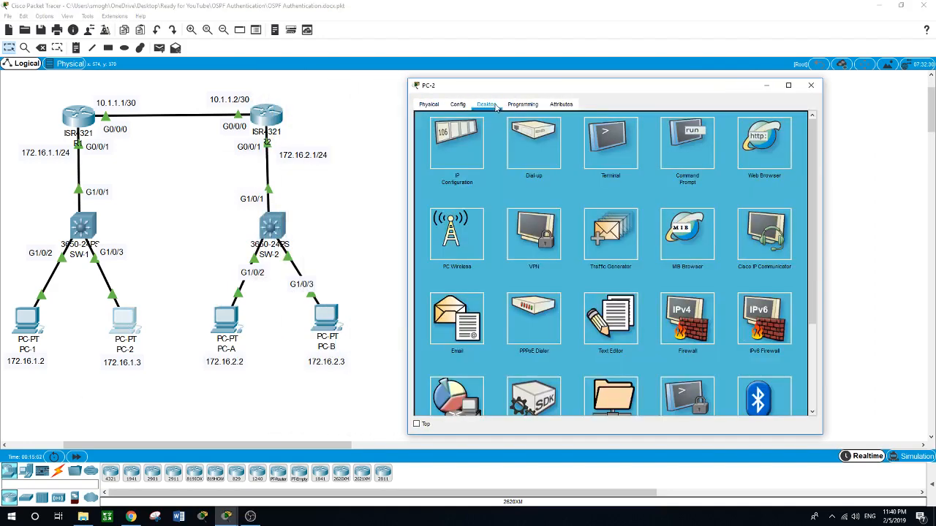
pyautogui.click(693, 141)
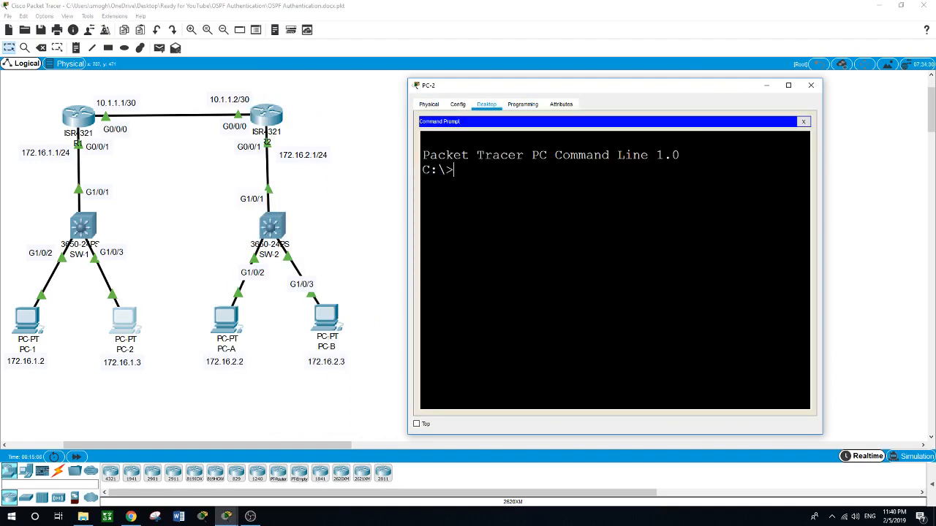
pyautogui.write('ping 172.16.2.3')
pyautogui.press('Return')
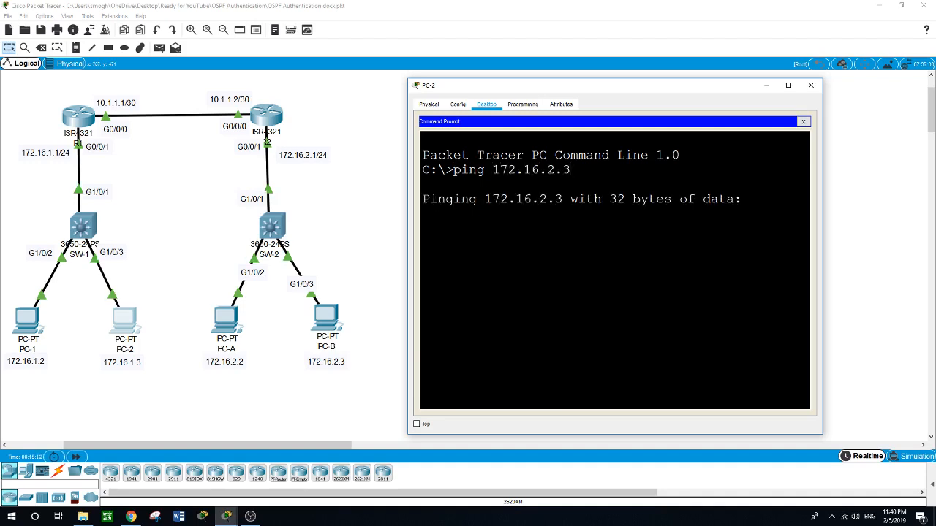